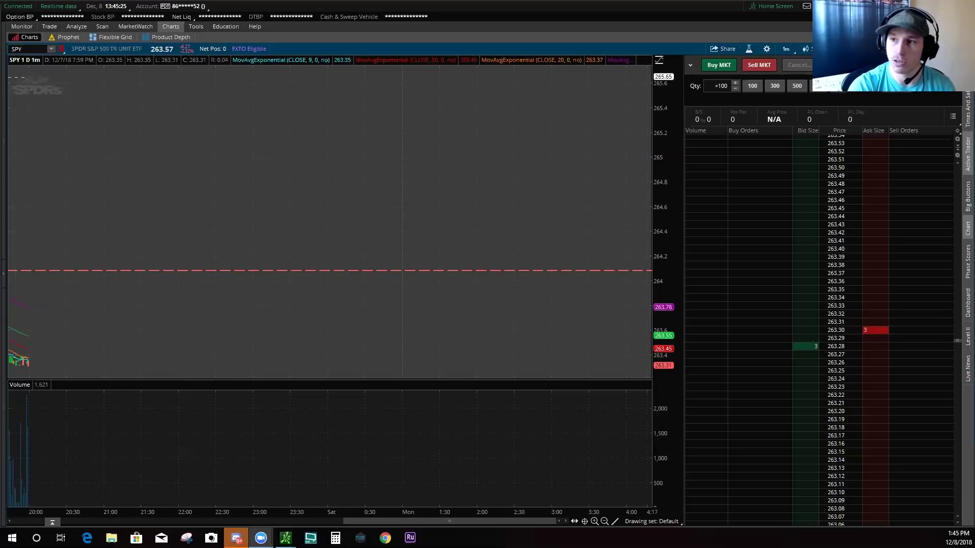
# Open the hot key settings in the user setup and bring up the Active Trader group.
pyautogui.click(950, 6)
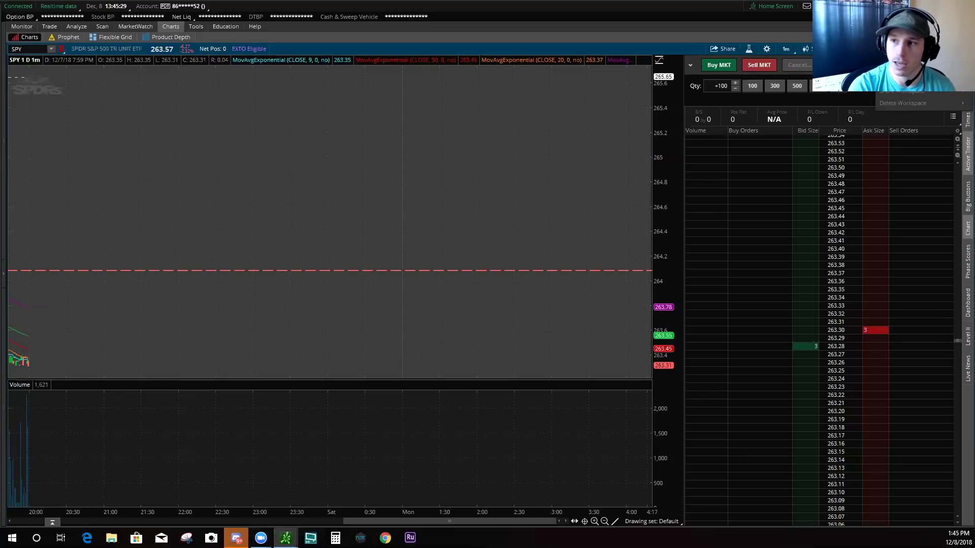
pyautogui.click(903, 69)
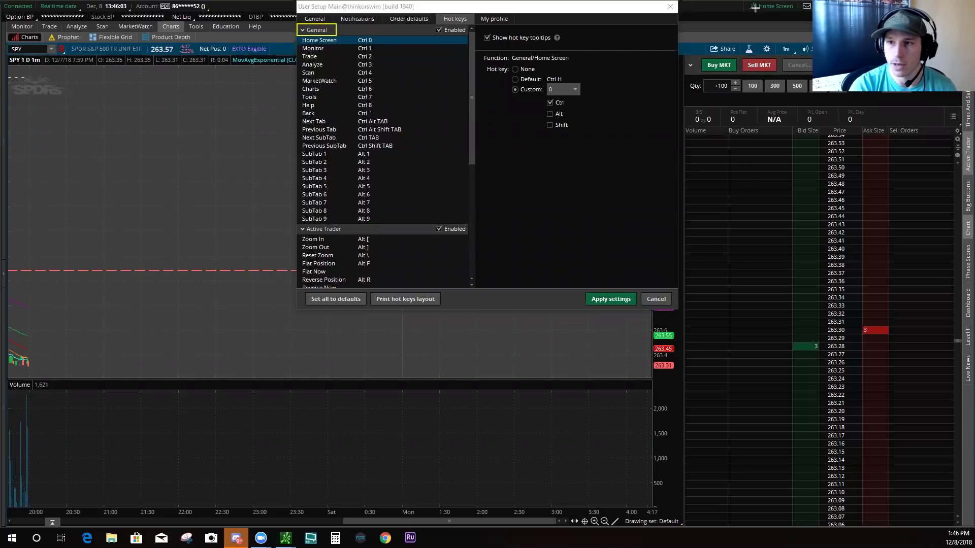
pyautogui.moveTo(472, 79); pyautogui.dragTo(472, 140)
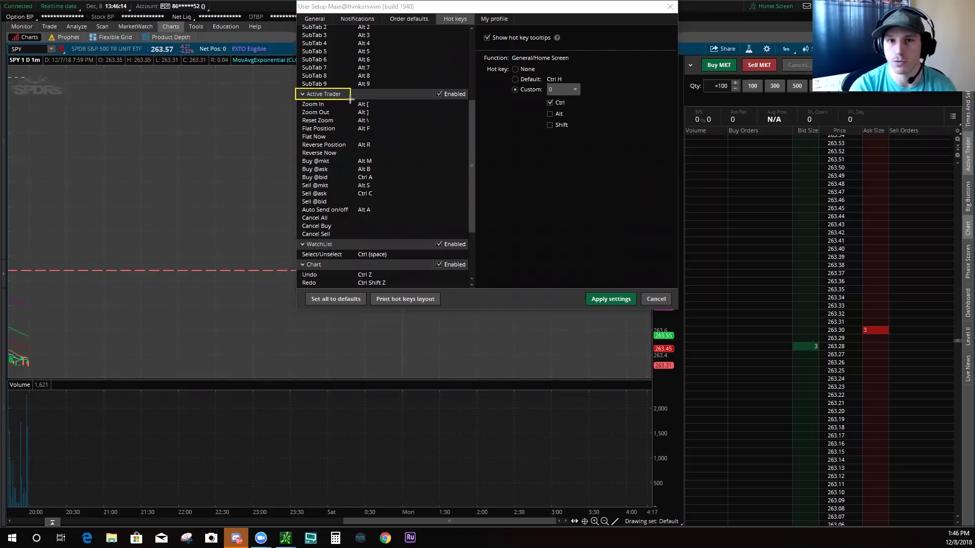
# Look through the hot keys listed for the Active Trader, WatchList, Chart and thinkScript Editor groups.
pyautogui.moveTo(298, 98)
pyautogui.mouseDown()
pyautogui.moveTo(382, 110)
pyautogui.moveTo(380, 239)
pyautogui.mouseUp()
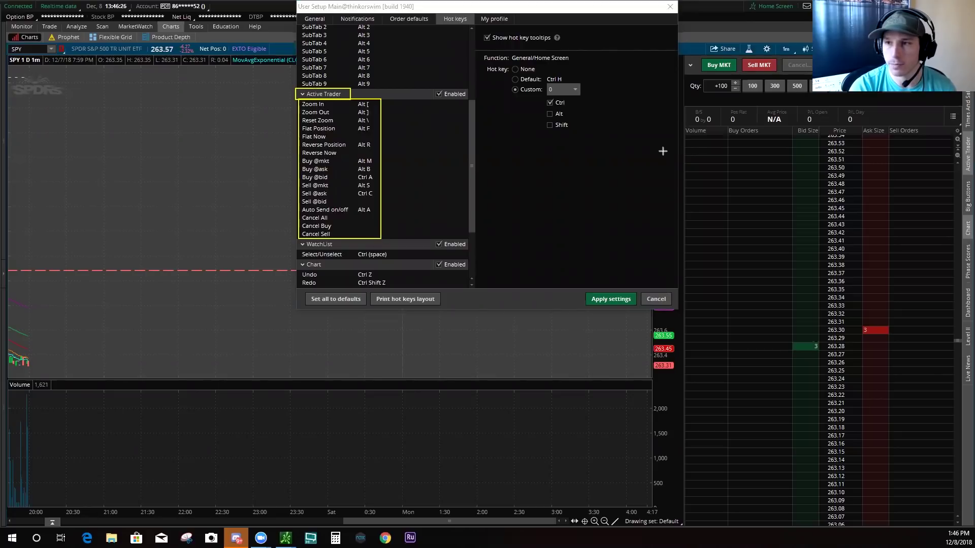
pyautogui.hotkey('ctrl', 'z')
pyautogui.hotkey('ctrl', 'z')
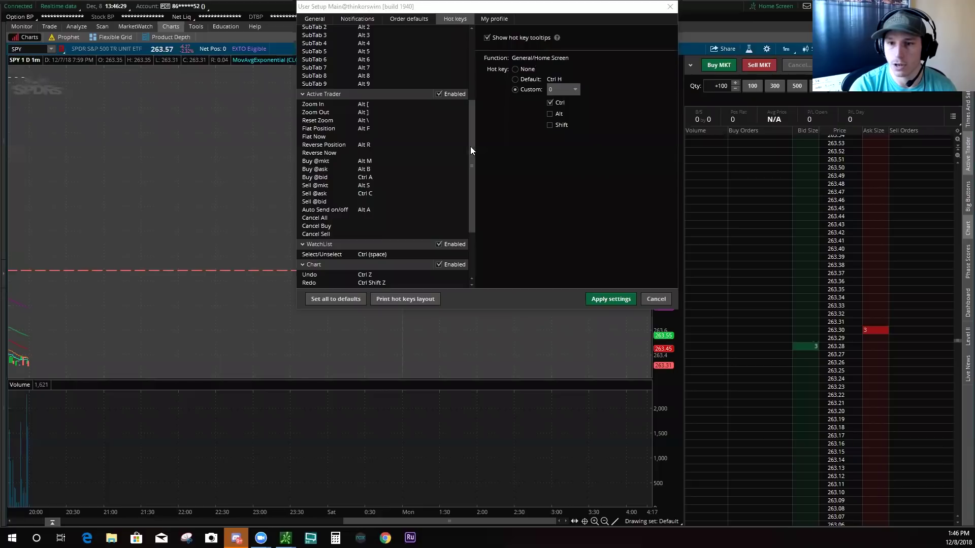
pyautogui.moveTo(471, 146); pyautogui.dragTo(475, 189)
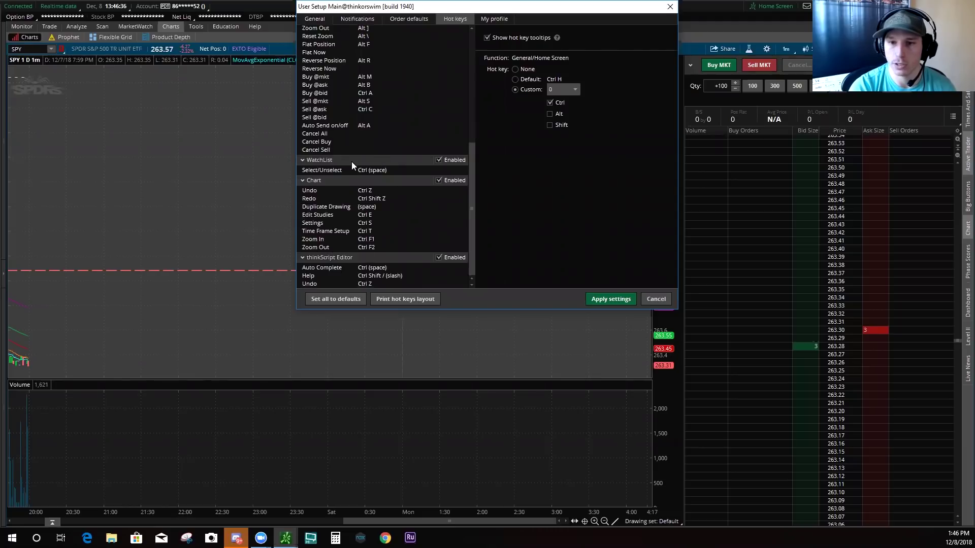
pyautogui.scroll(2, 375, 163)
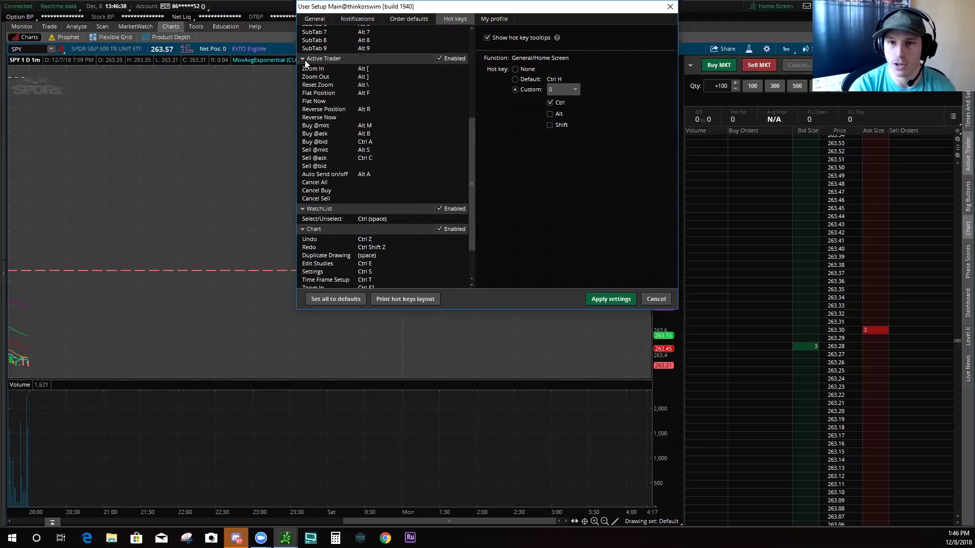
pyautogui.scroll(2, 351, 174)
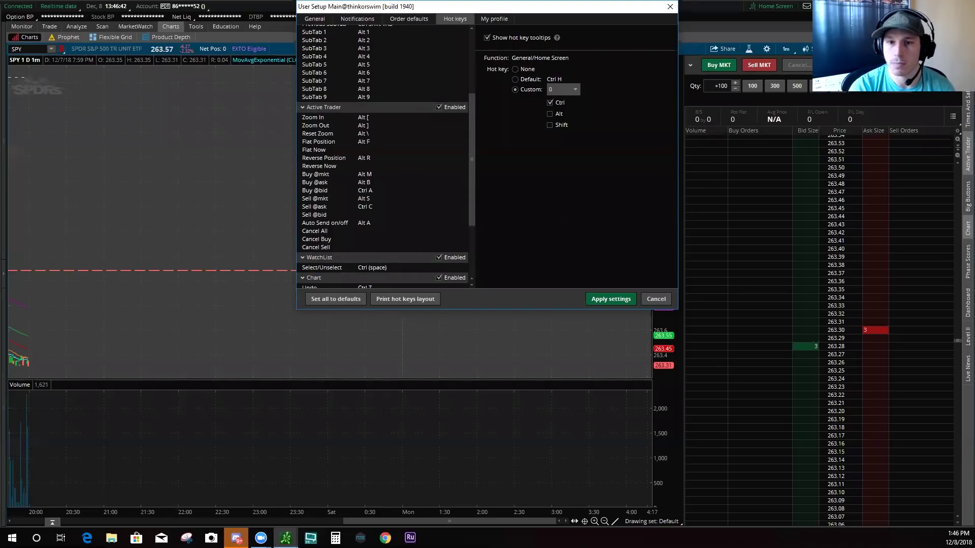
# Examine the Active Trader functions alongside the key combinations assigned to them.
pyautogui.moveTo(298, 110)
pyautogui.mouseDown()
pyautogui.moveTo(337, 116)
pyautogui.moveTo(352, 252)
pyautogui.mouseUp()
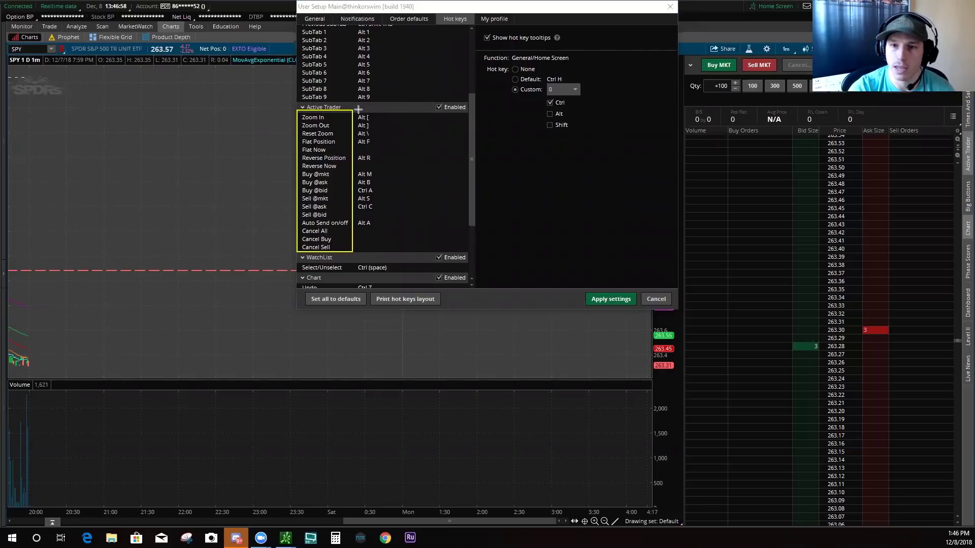
pyautogui.moveTo(363, 110)
pyautogui.mouseDown()
pyautogui.moveTo(377, 140)
pyautogui.moveTo(376, 248)
pyautogui.mouseUp()
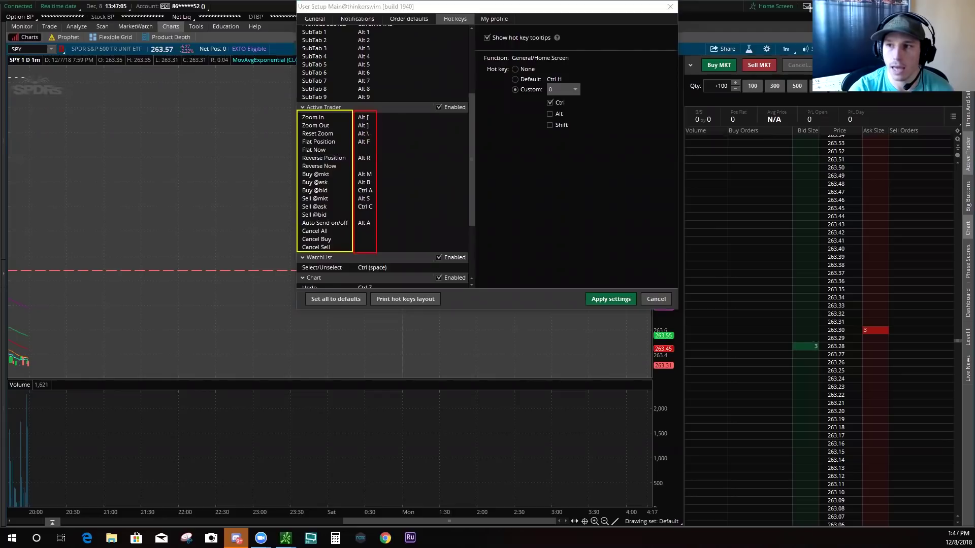
pyautogui.moveTo(349, 143); pyautogui.dragTo(332, 178)
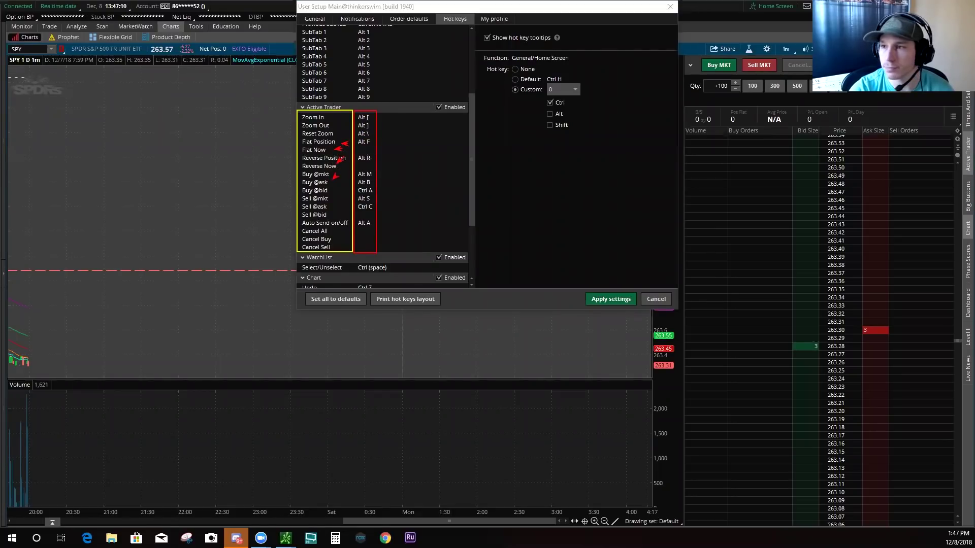
pyautogui.hotkey('ctrl', 'z')
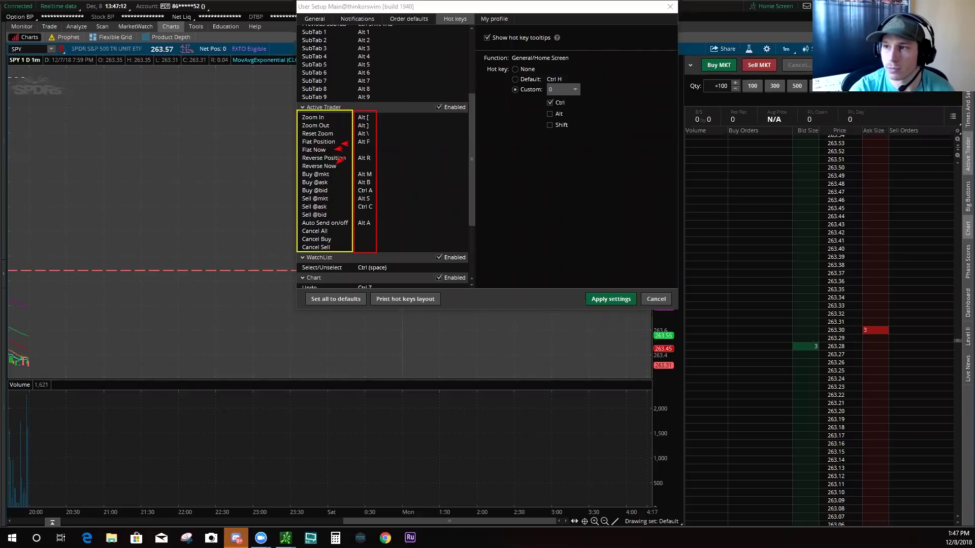
pyautogui.press('e')
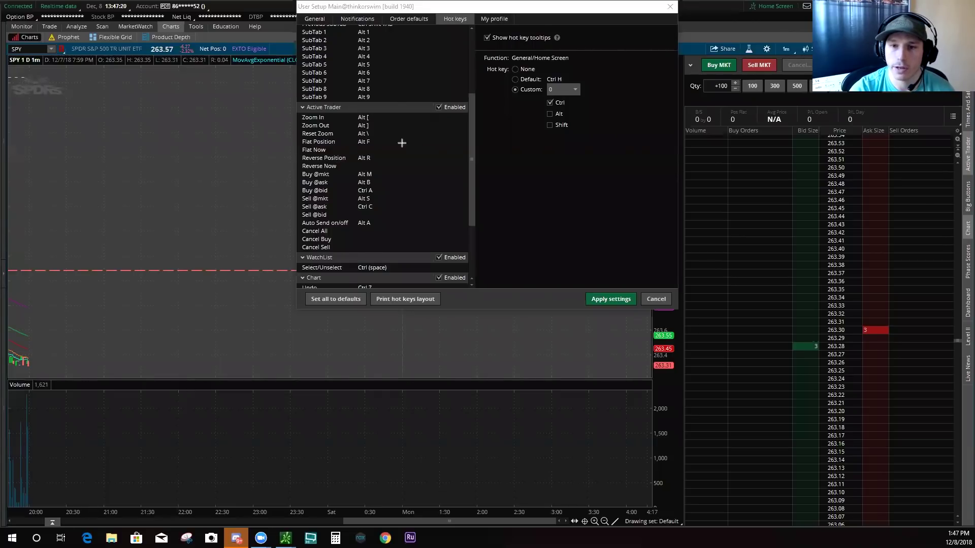
# Examine the hot key assignments of Flat Position, Flat Now, Reverse Position and Reverse Now.
pyautogui.moveTo(435, 119)
pyautogui.mouseDown()
pyautogui.moveTo(386, 120)
pyautogui.moveTo(409, 138)
pyautogui.moveTo(370, 143)
pyautogui.mouseUp()
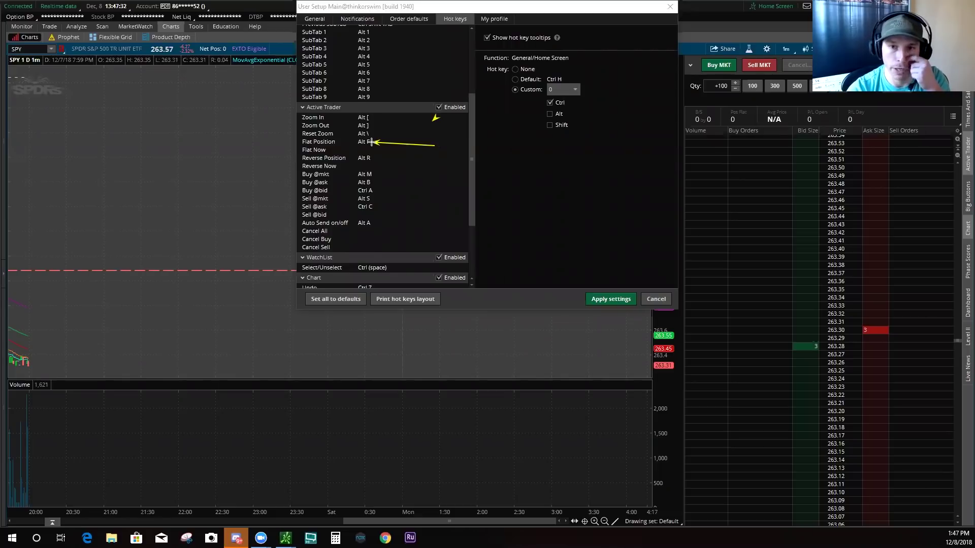
pyautogui.moveTo(442, 160); pyautogui.dragTo(372, 158)
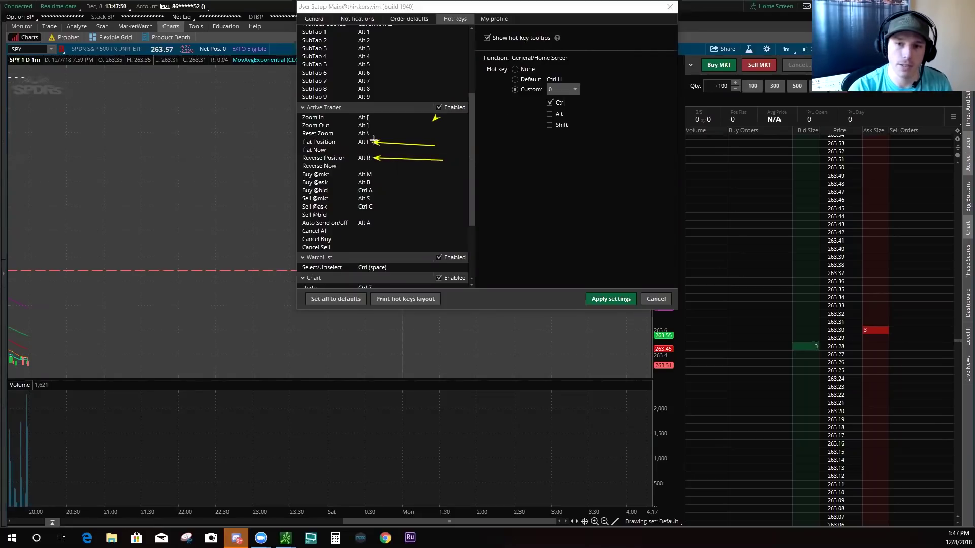
pyautogui.moveTo(409, 147); pyautogui.dragTo(329, 149)
pyautogui.moveTo(403, 167); pyautogui.dragTo(341, 168)
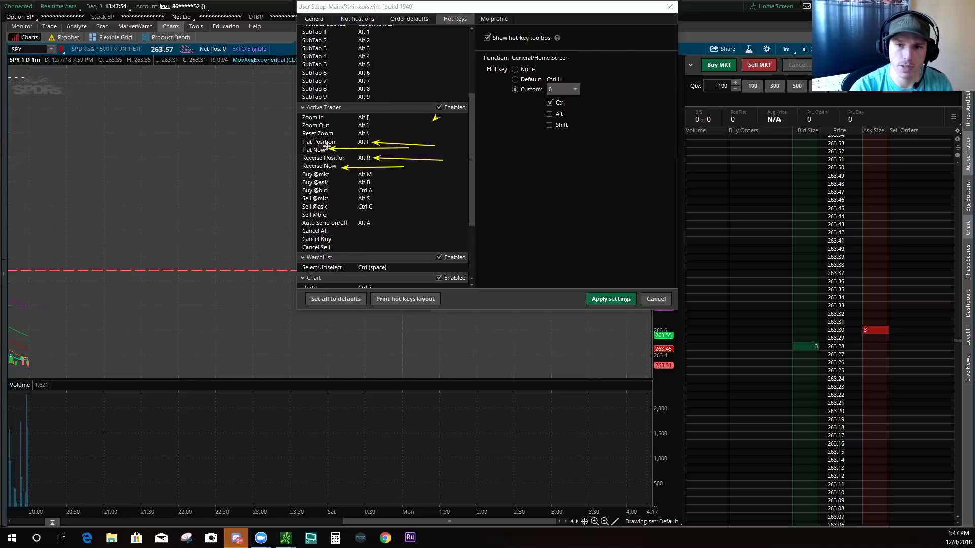
pyautogui.moveTo(259, 139)
pyautogui.mouseDown()
pyautogui.moveTo(298, 140)
pyautogui.moveTo(299, 158)
pyautogui.mouseUp()
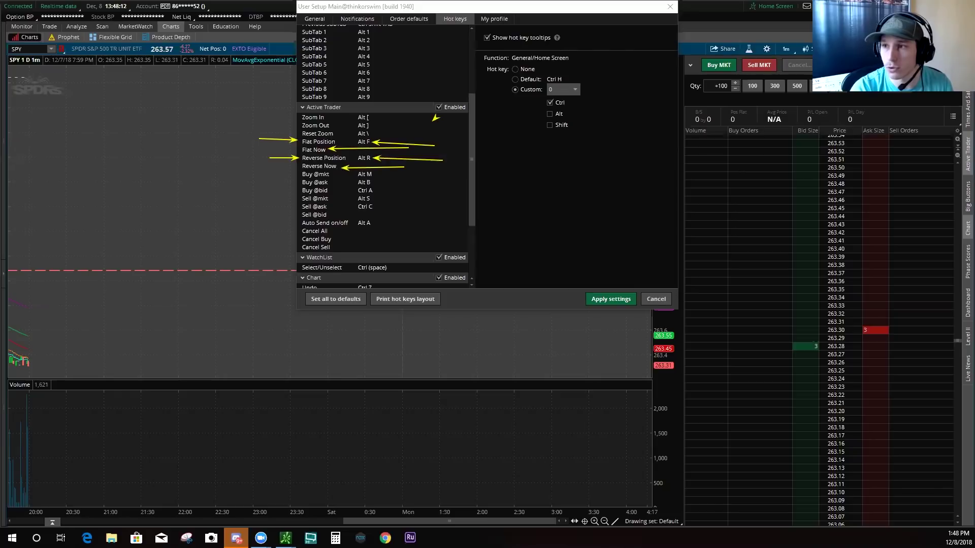
pyautogui.press('e')
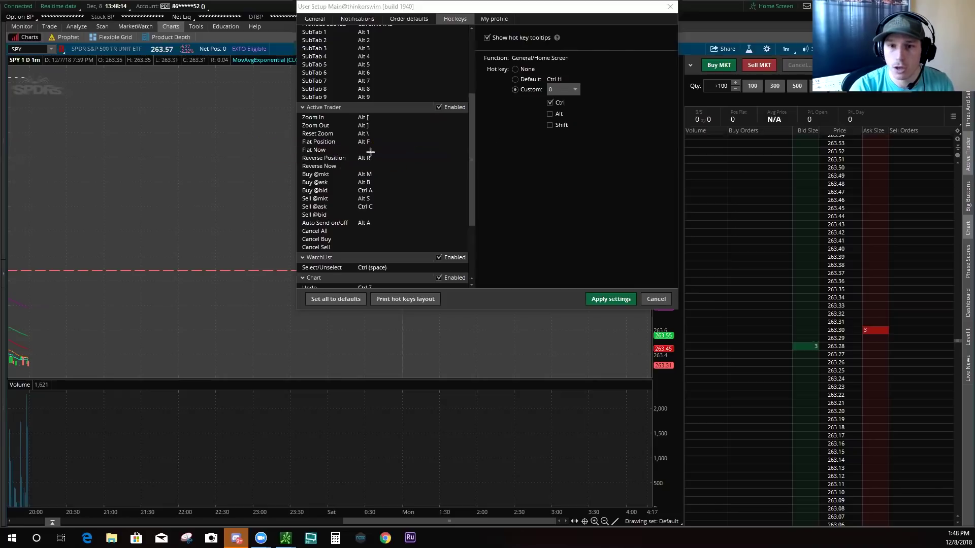
# Examine the Active Trader hot key assignments for buying and selling at market, ask and bid.
pyautogui.moveTo(433, 177); pyautogui.dragTo(374, 174)
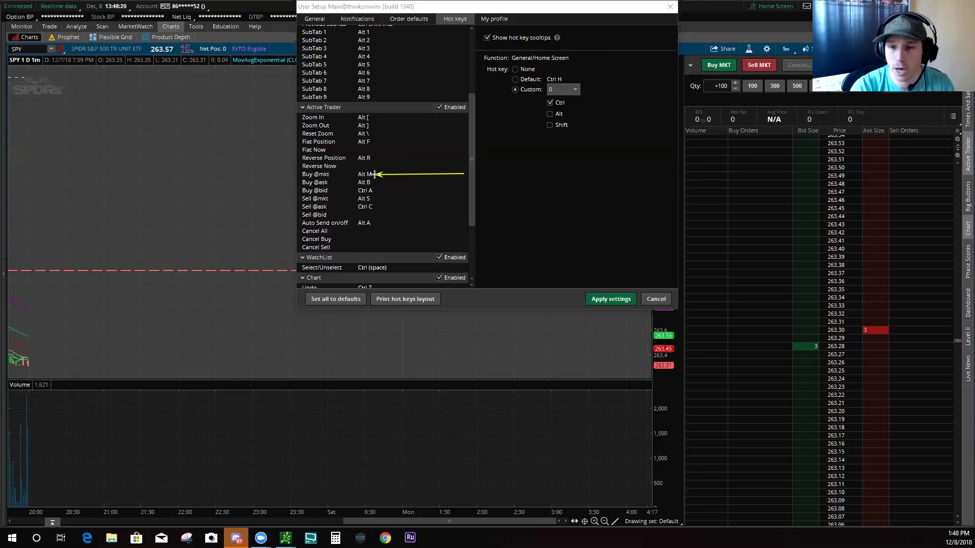
pyautogui.moveTo(375, 174); pyautogui.dragTo(377, 174)
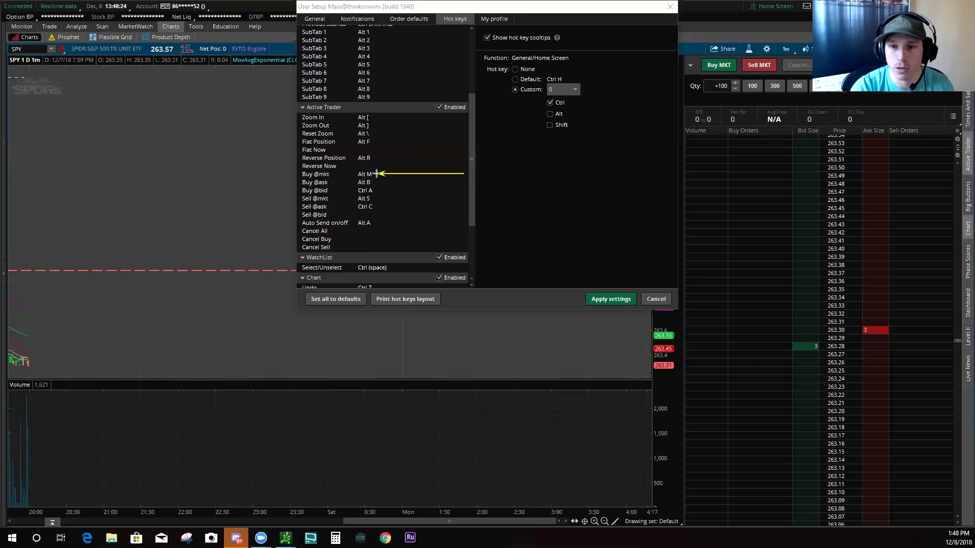
pyautogui.moveTo(376, 174); pyautogui.dragTo(377, 174)
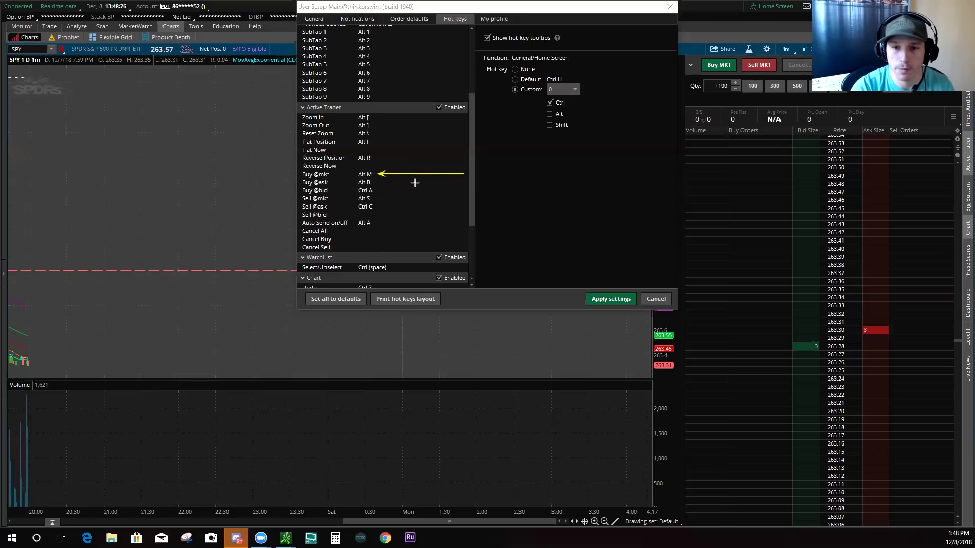
pyautogui.moveTo(455, 186); pyautogui.dragTo(374, 182)
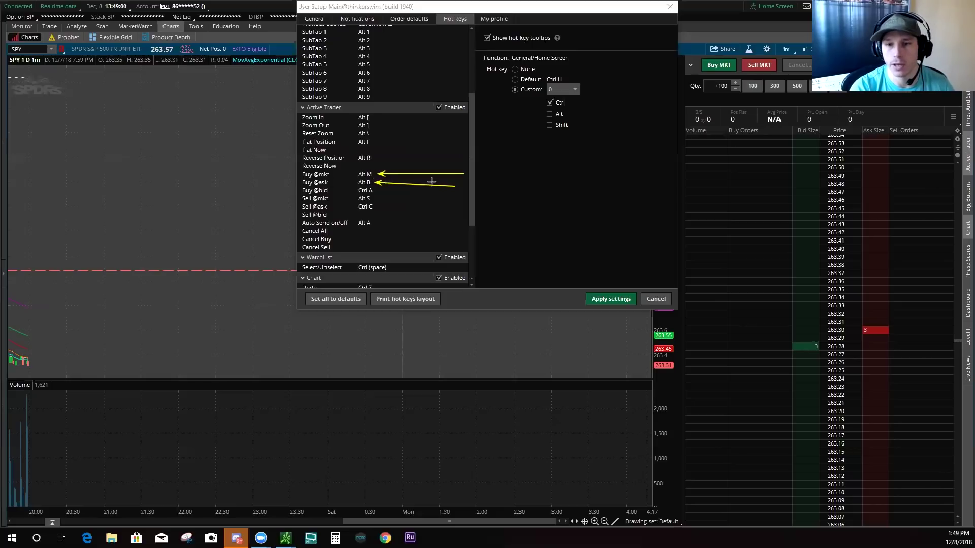
pyautogui.moveTo(467, 192); pyautogui.dragTo(373, 190)
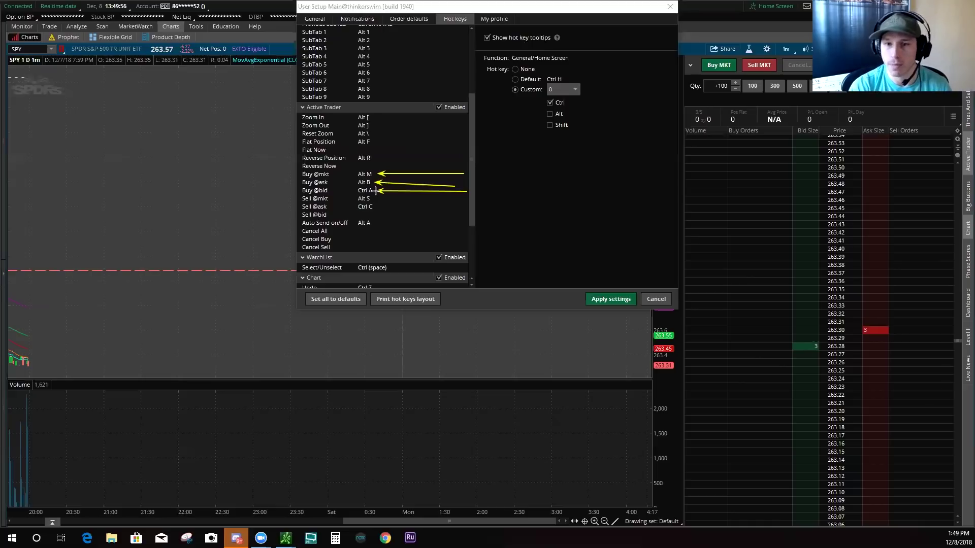
pyautogui.moveTo(445, 201); pyautogui.dragTo(373, 199)
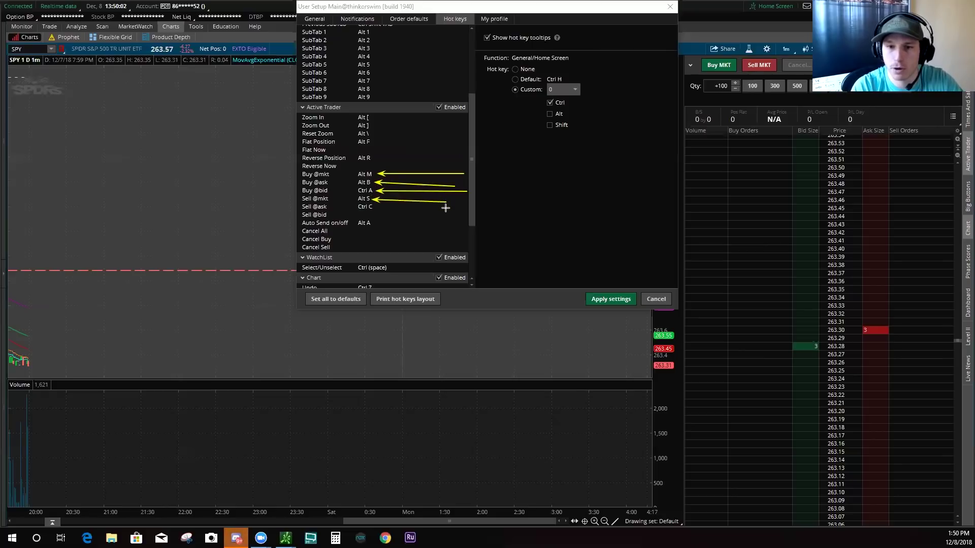
pyautogui.moveTo(456, 210); pyautogui.dragTo(378, 207)
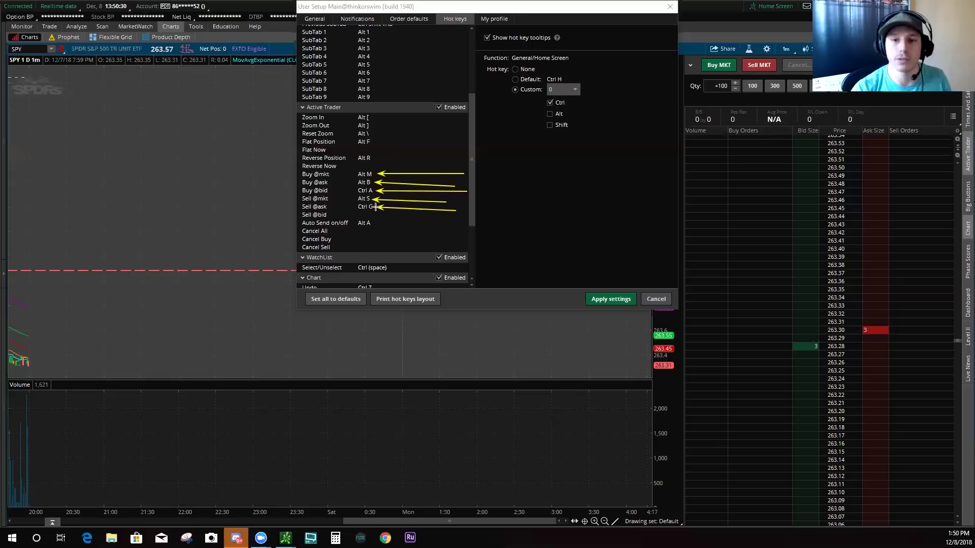
pyautogui.moveTo(459, 218); pyautogui.dragTo(337, 214)
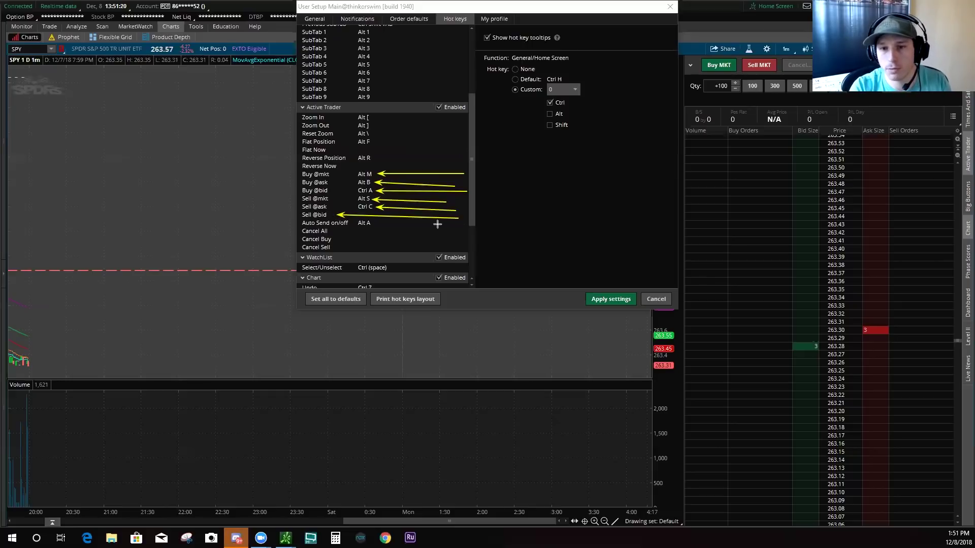
# Examine the hot key assignments of Auto Send on/off, Cancel All, Cancel Buy and Cancel Sell, and review the Active Trader list as a whole.
pyautogui.moveTo(456, 223); pyautogui.dragTo(376, 223)
pyautogui.moveTo(459, 231); pyautogui.dragTo(349, 231)
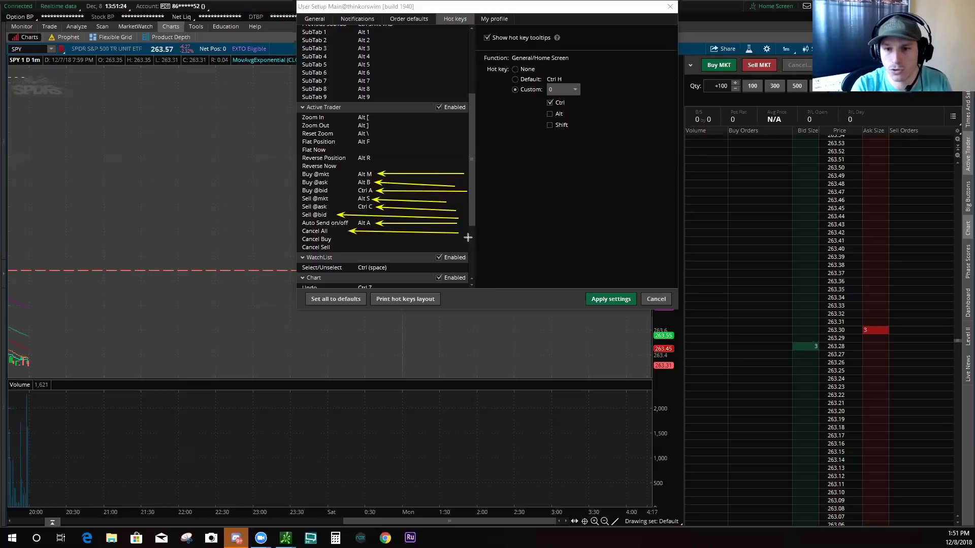
pyautogui.moveTo(466, 239); pyautogui.dragTo(339, 239)
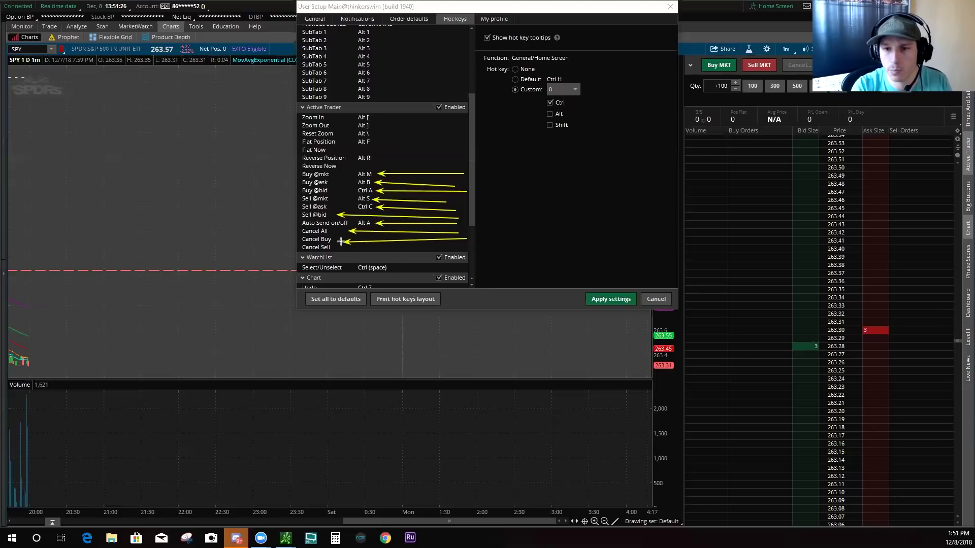
pyautogui.moveTo(466, 247); pyautogui.dragTo(342, 248)
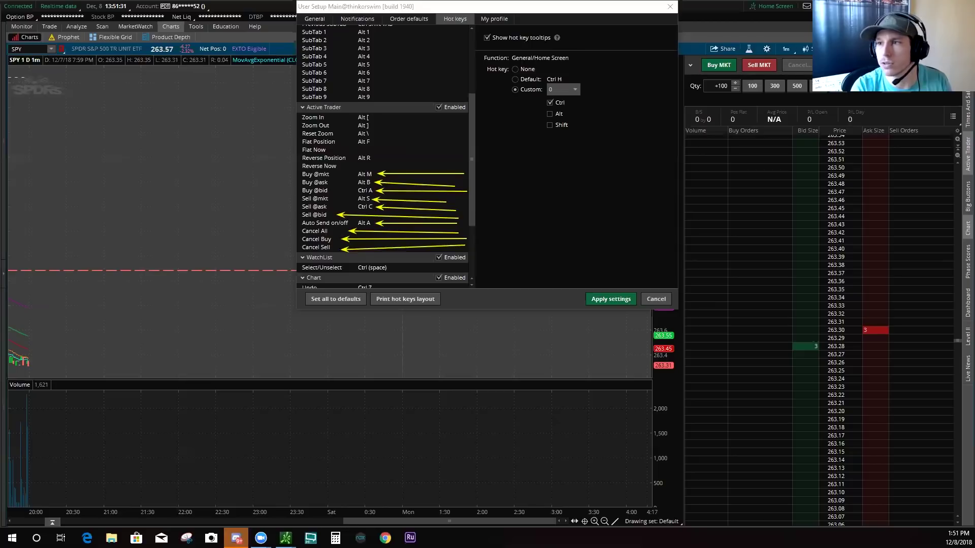
pyautogui.press('e')
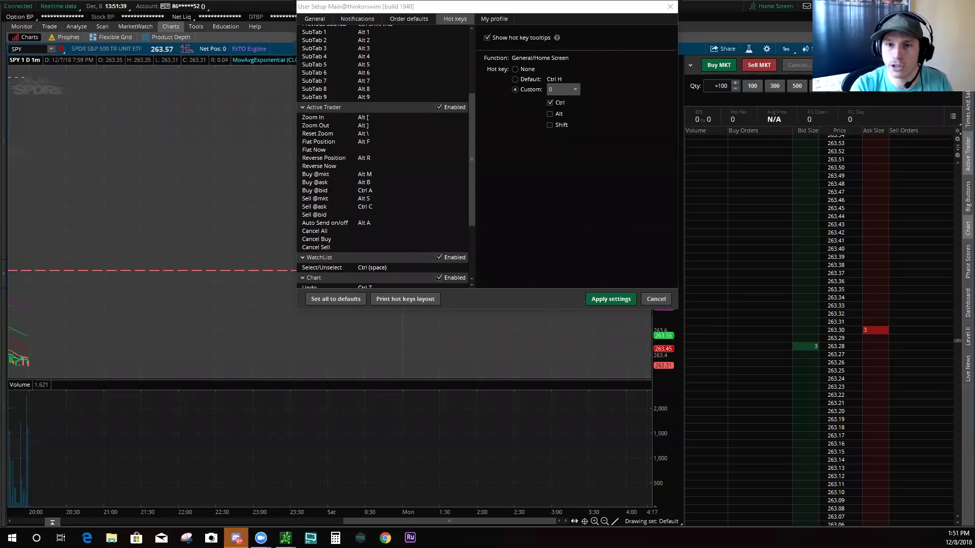
pyautogui.moveTo(296, 113); pyautogui.dragTo(351, 253)
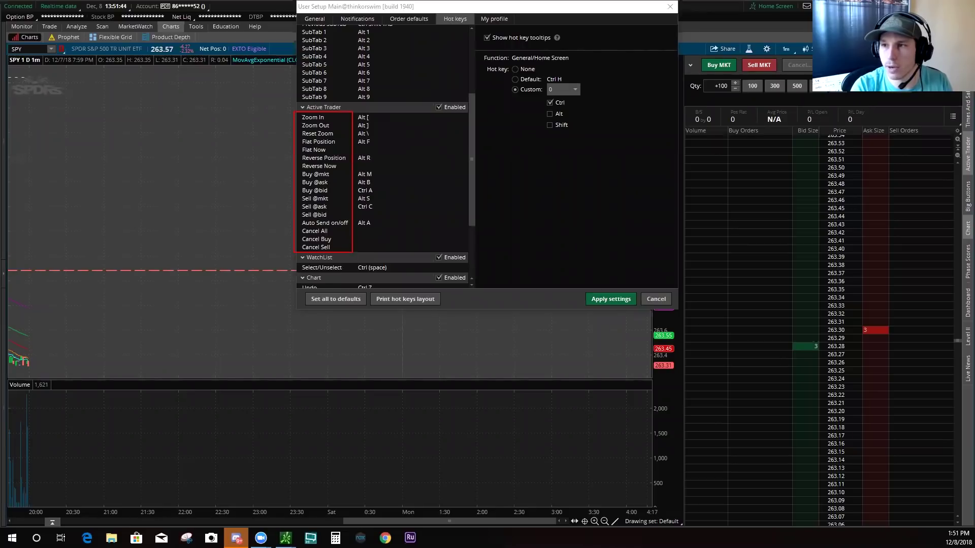
pyautogui.moveTo(354, 112)
pyautogui.mouseDown()
pyautogui.moveTo(387, 125)
pyautogui.moveTo(392, 229)
pyautogui.moveTo(376, 252)
pyautogui.mouseUp()
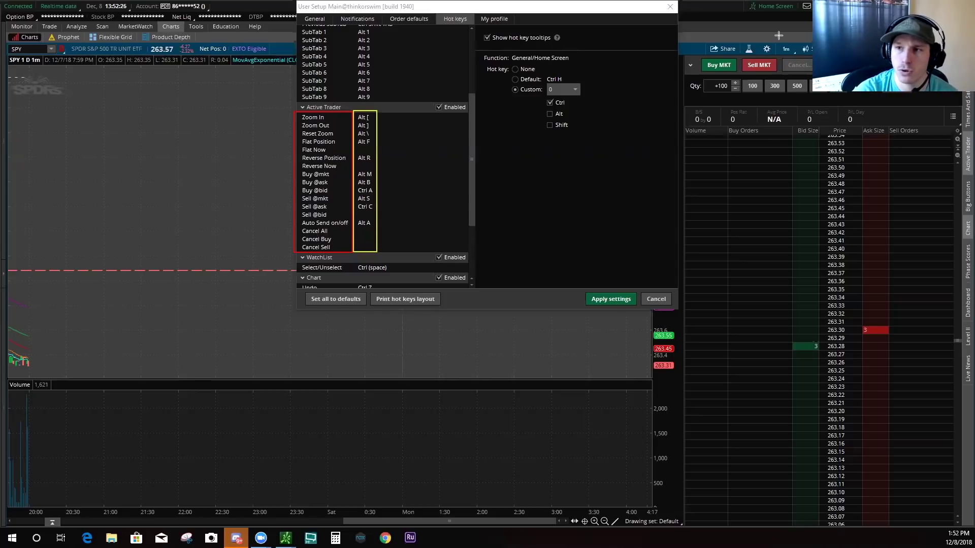
pyautogui.click(318, 215)
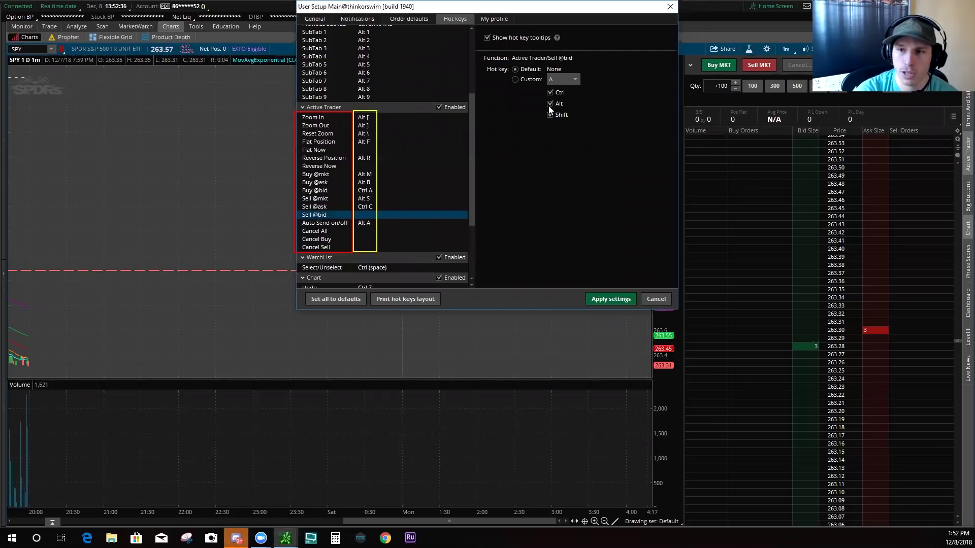
pyautogui.click(515, 79)
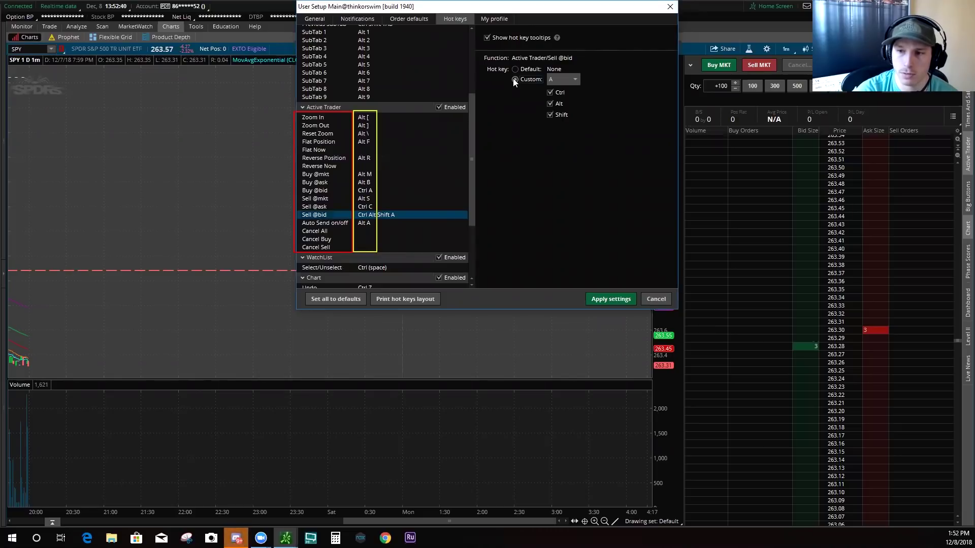
pyautogui.click(551, 92)
pyautogui.click(550, 103)
pyautogui.click(549, 114)
pyautogui.click(549, 115)
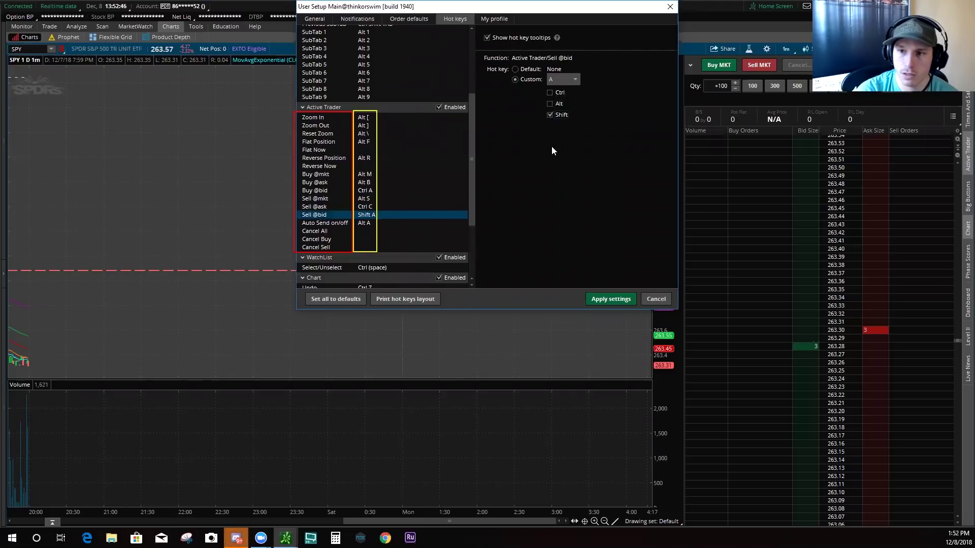
pyautogui.click(549, 115)
pyautogui.click(549, 103)
pyautogui.click(549, 104)
pyautogui.click(550, 92)
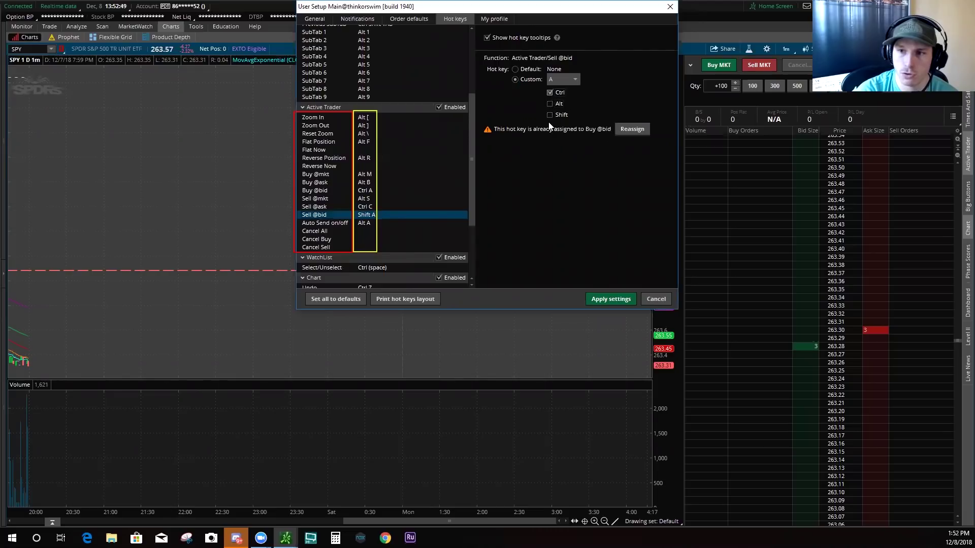
pyautogui.click(573, 80)
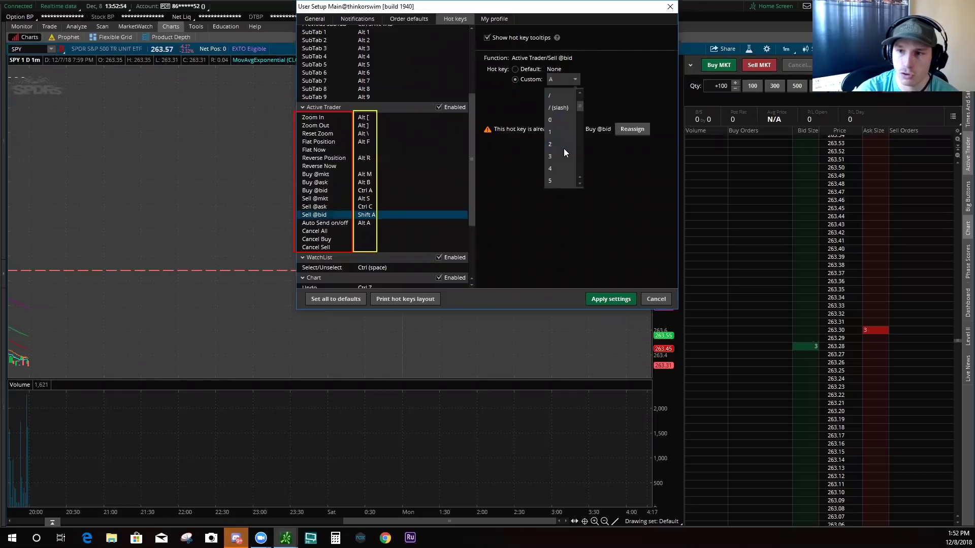
pyautogui.scroll(-6, 564, 149)
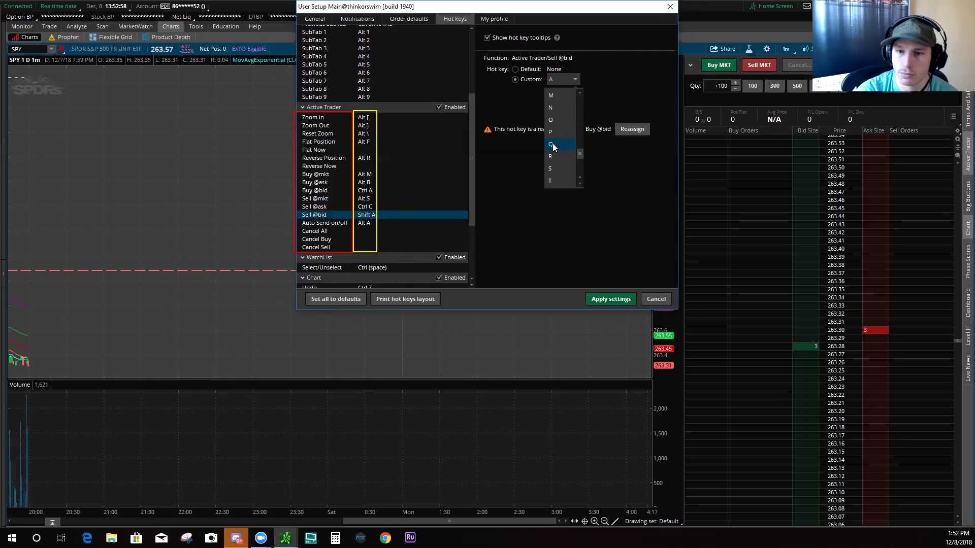
pyautogui.click(552, 145)
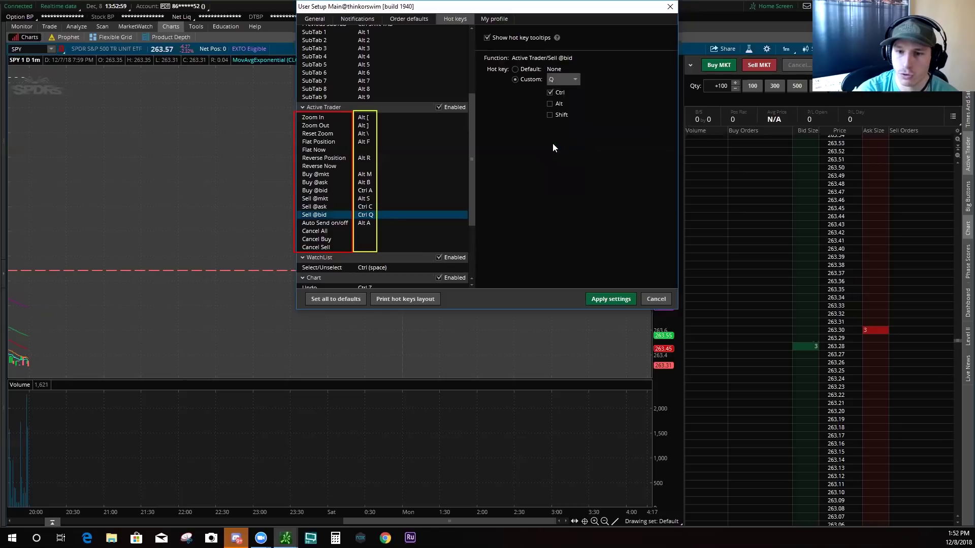
pyautogui.click(604, 297)
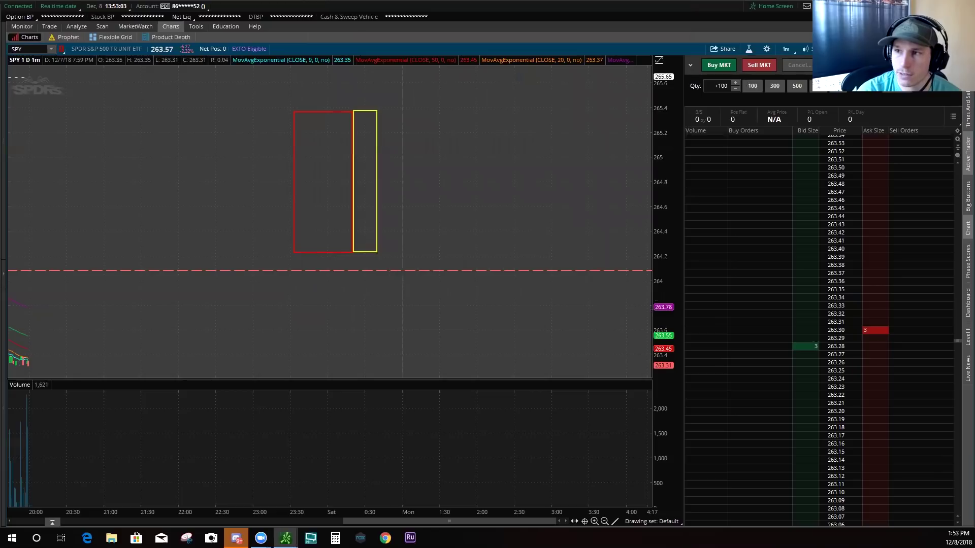
pyautogui.hotkey('ctrl', 'q')
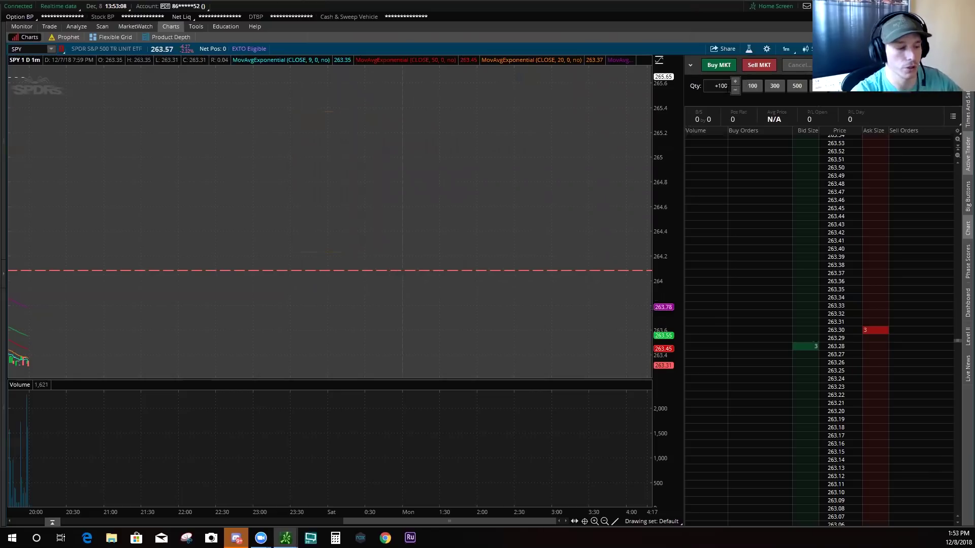
pyautogui.hotkey('ctrl', 's')
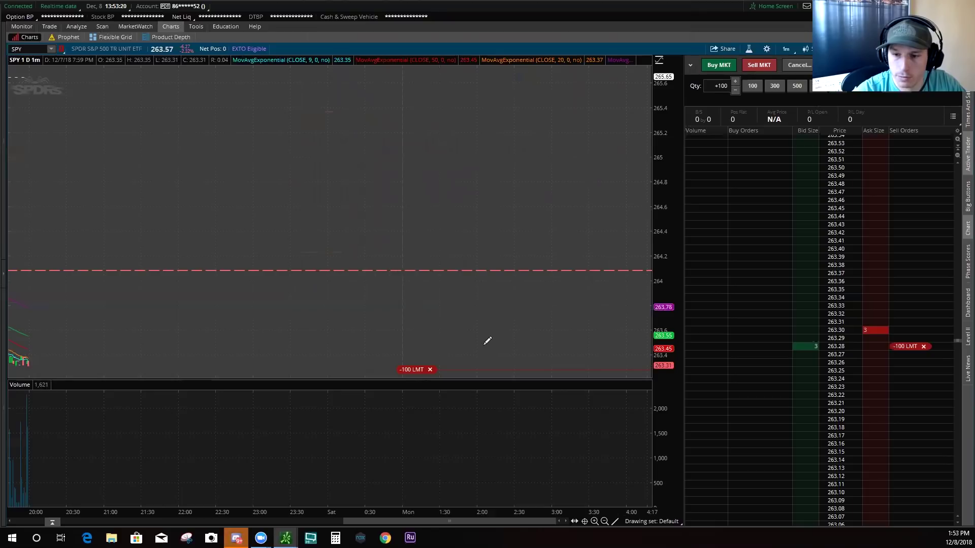
pyautogui.click(430, 369)
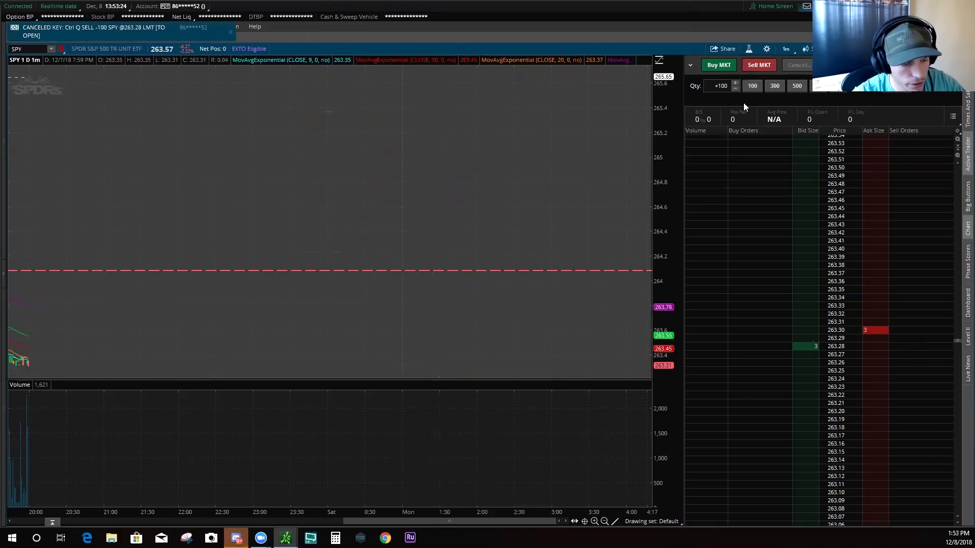
pyautogui.hotkey('ctrl', 'q')
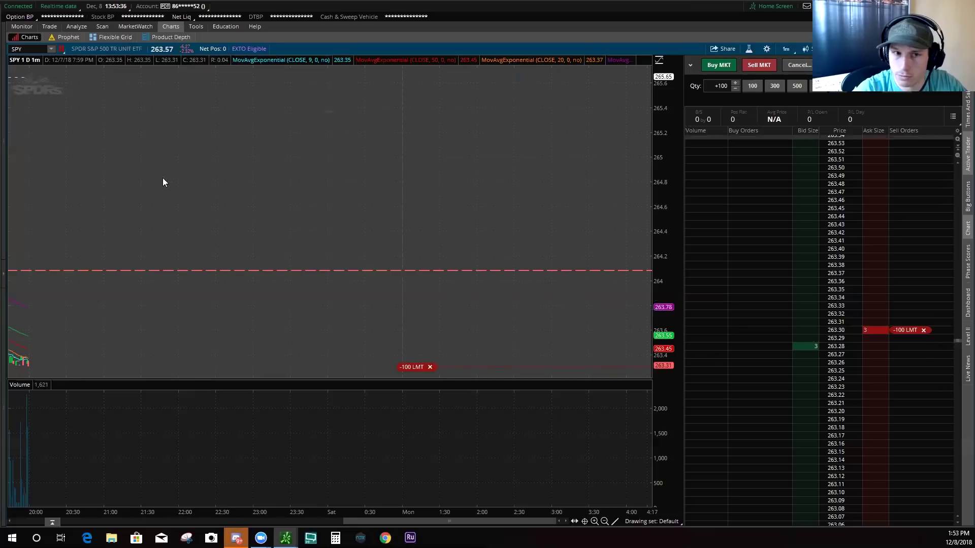
pyautogui.click(429, 368)
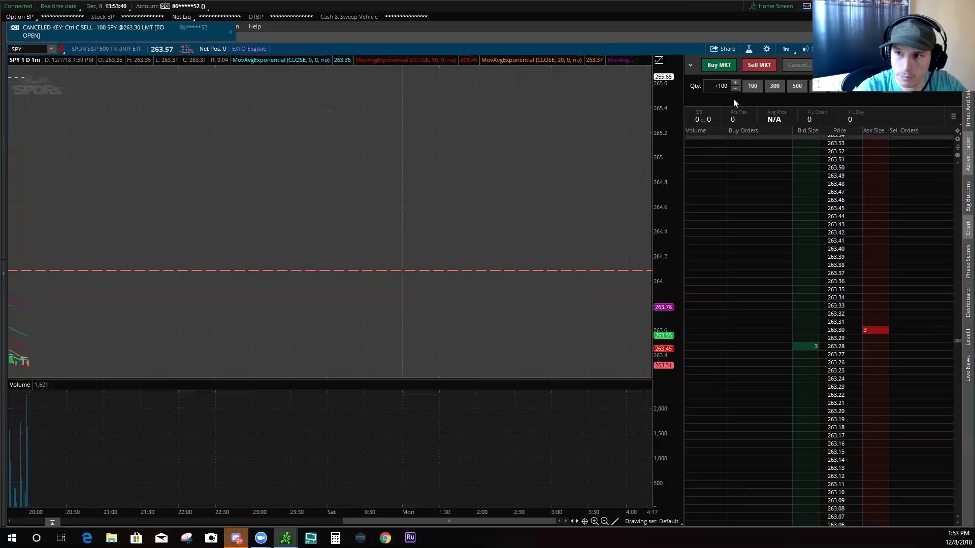
pyautogui.hotkey('ctrl', 'b')
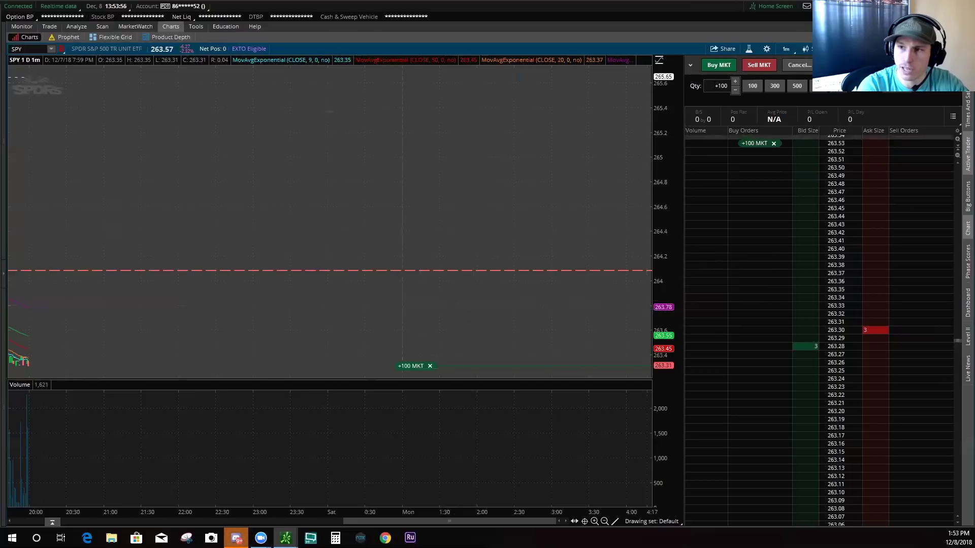
pyautogui.click(721, 86)
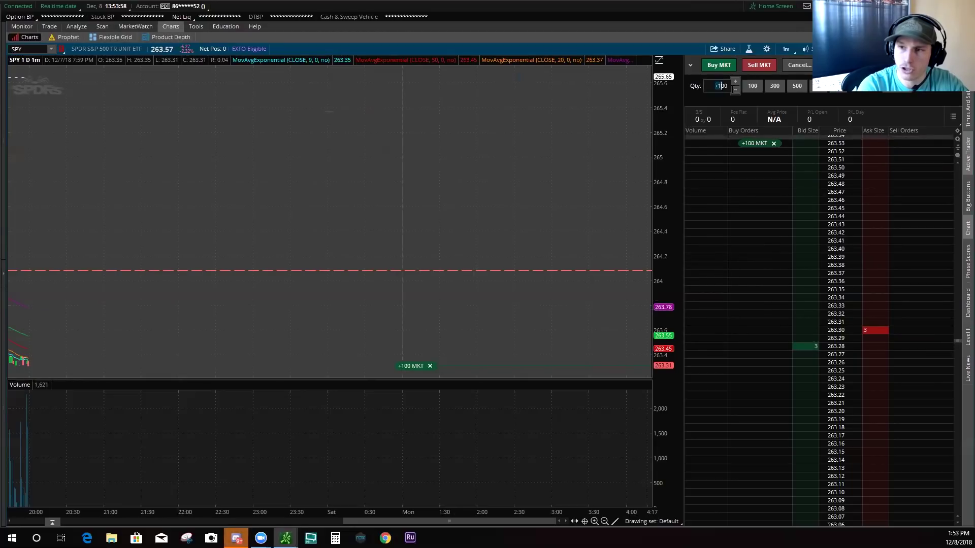
pyautogui.write('5')
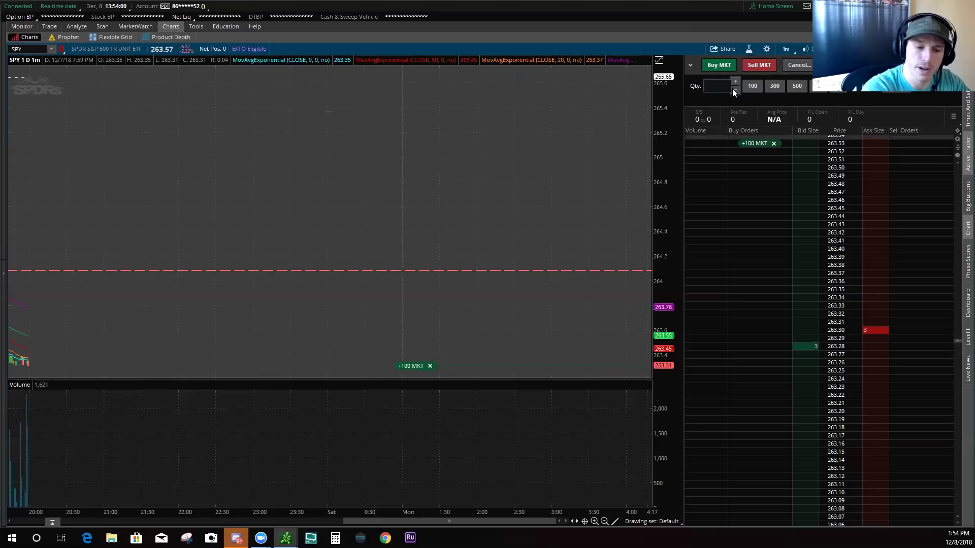
pyautogui.write('00')
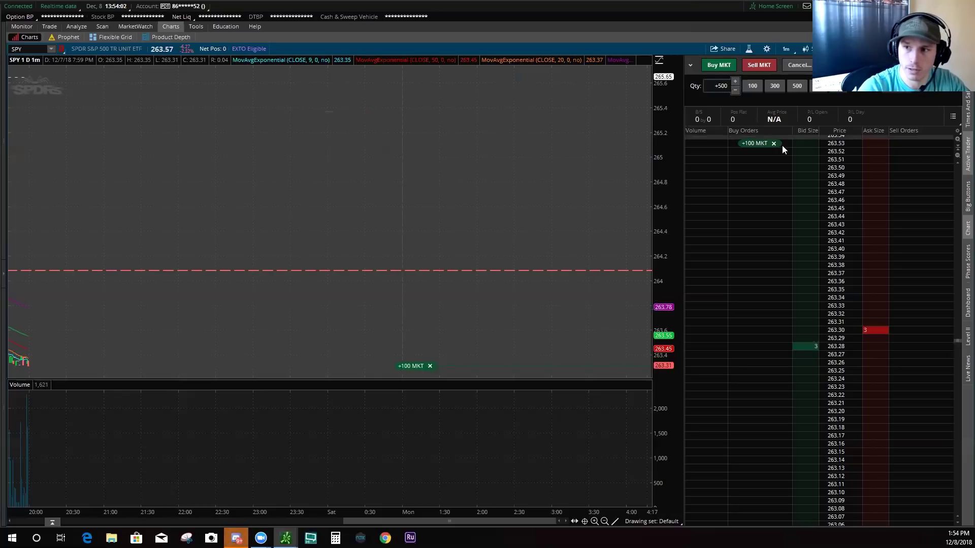
pyautogui.click(774, 145)
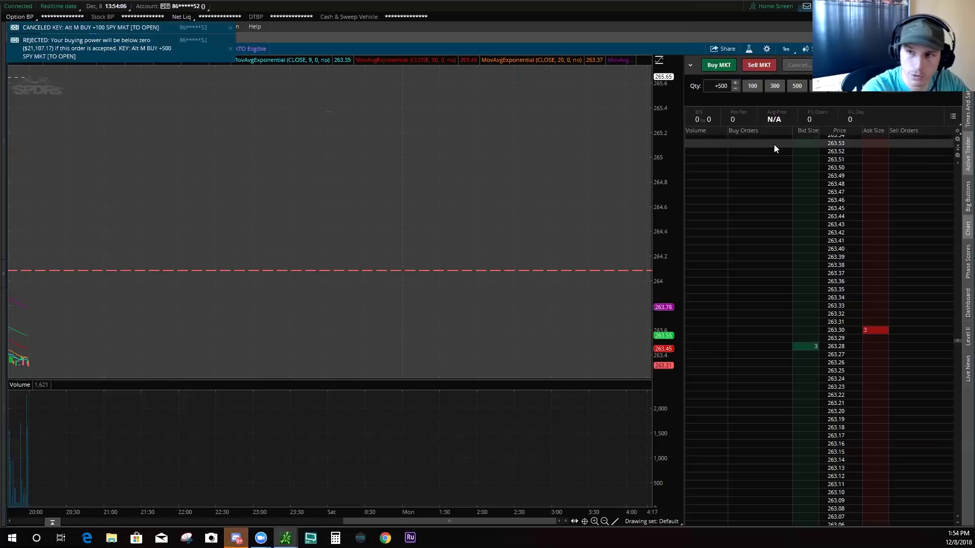
pyautogui.click(230, 28)
pyautogui.click(230, 28)
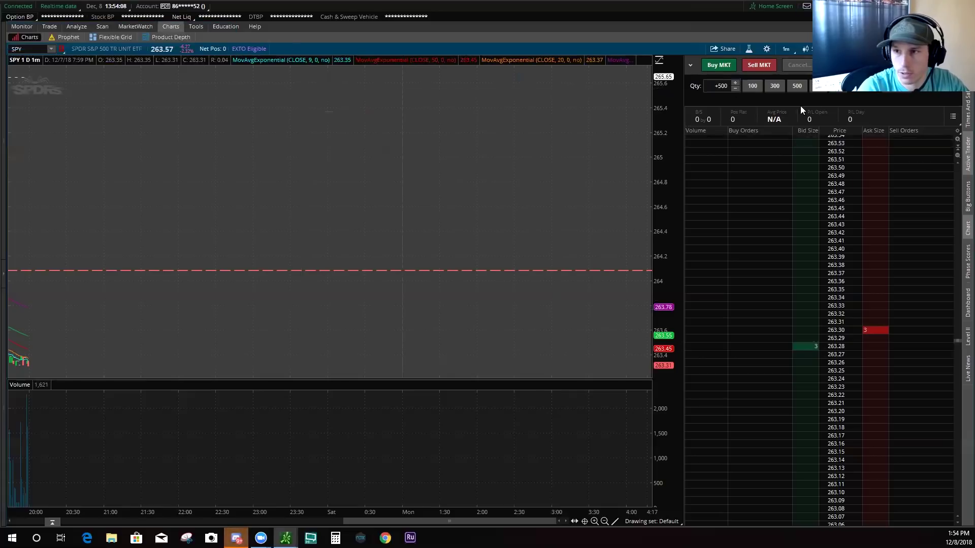
pyautogui.click(735, 91)
pyautogui.click(735, 91)
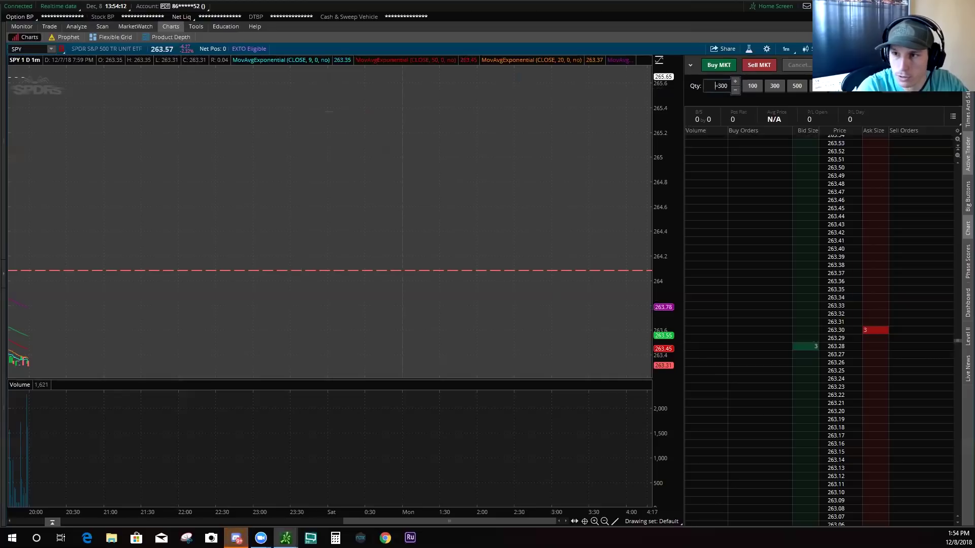
pyautogui.click(773, 87)
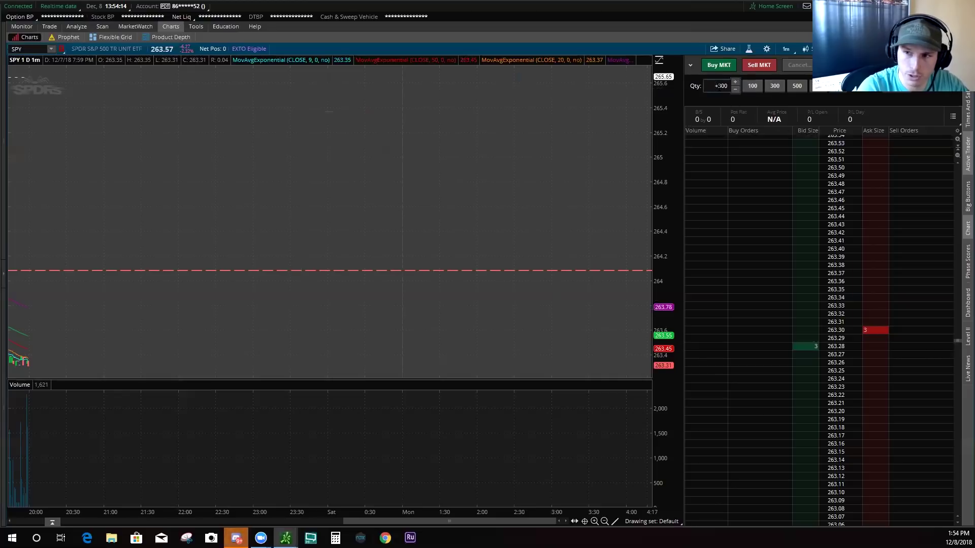
pyautogui.click(736, 90)
pyautogui.hotkey('ctrl', 'b')
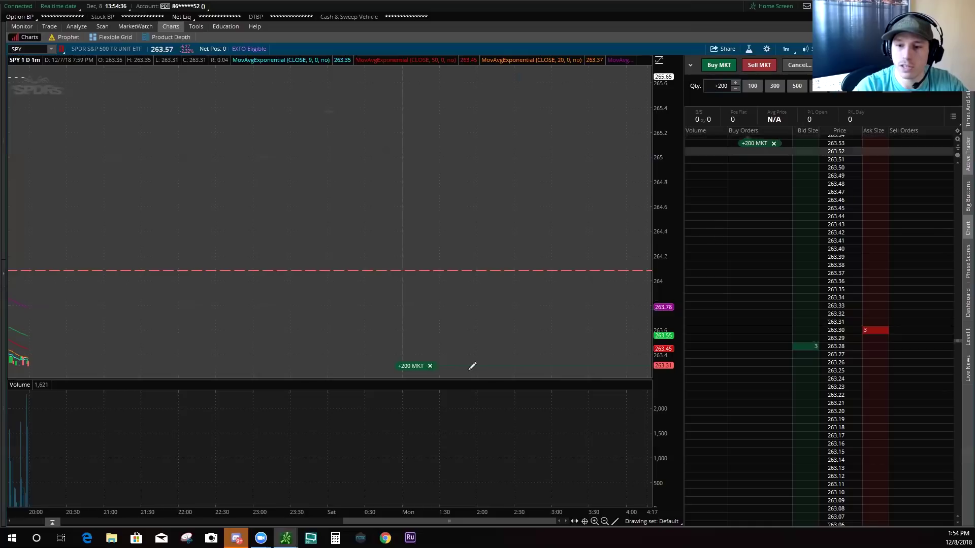
pyautogui.click(430, 367)
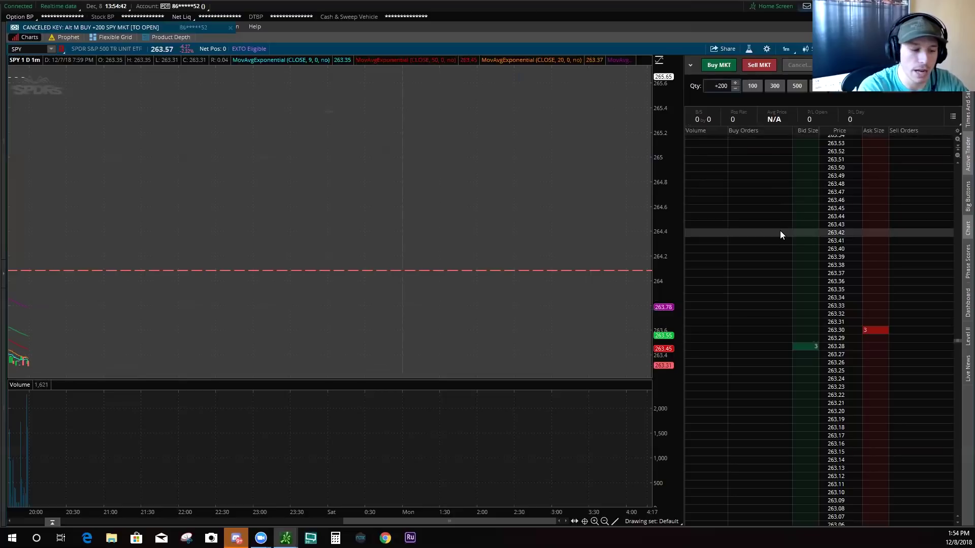
# Submit a 200-share market buy, reduce the quantity to 100 and submit a sell at the ask, cancelling both hot key orders.
pyautogui.hotkey('alt', 'm')
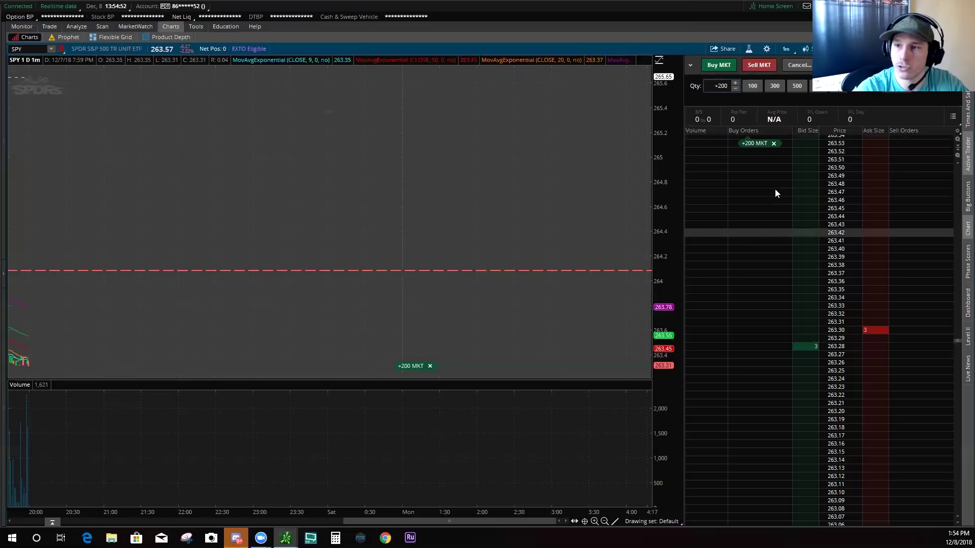
pyautogui.doubleClick(716, 86)
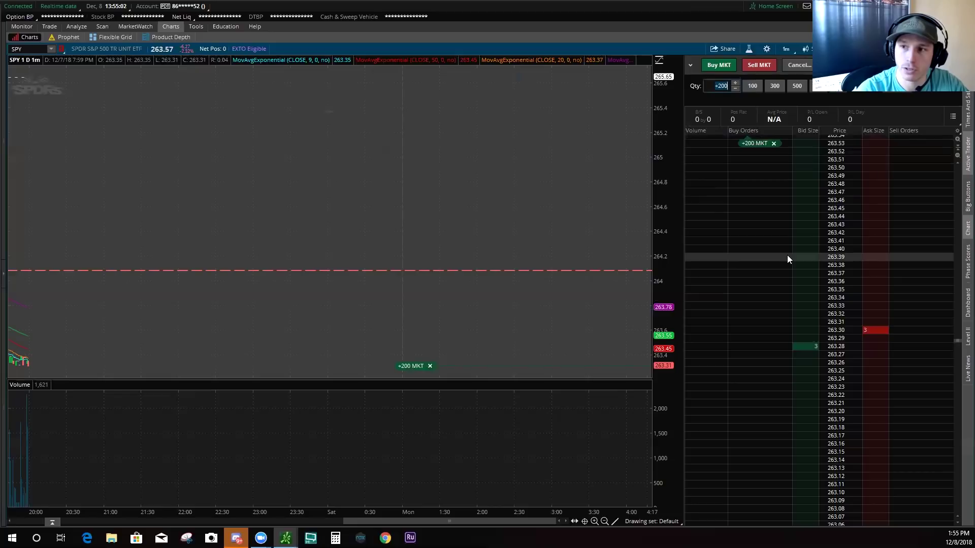
pyautogui.click(717, 86)
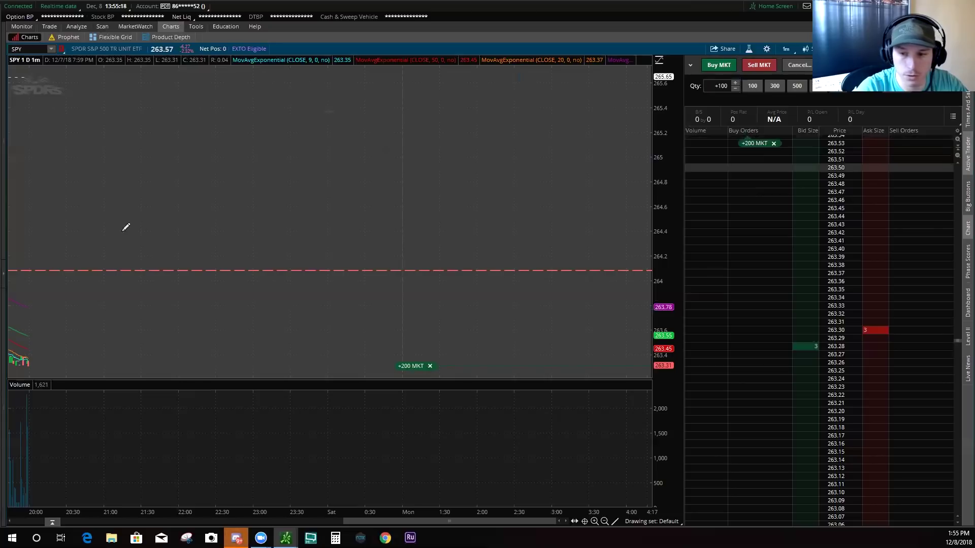
pyautogui.click(429, 366)
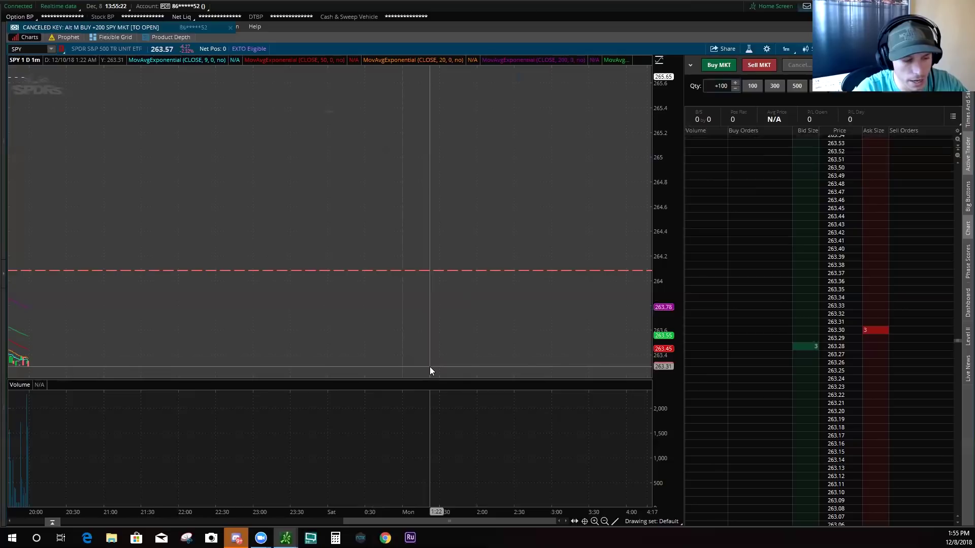
pyautogui.hotkey('alt', 's')
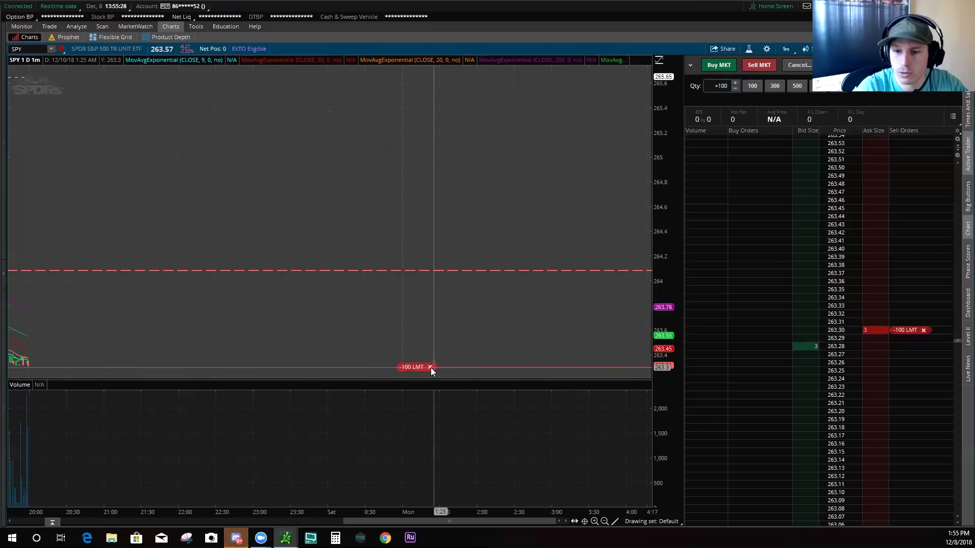
pyautogui.hotkey('ctrl', 'c')
# Raise the order quantity to 200, submit another market buy of SPY by hot key and cancel it.
pyautogui.click(736, 83)
pyautogui.click(735, 82)
pyautogui.click(736, 82)
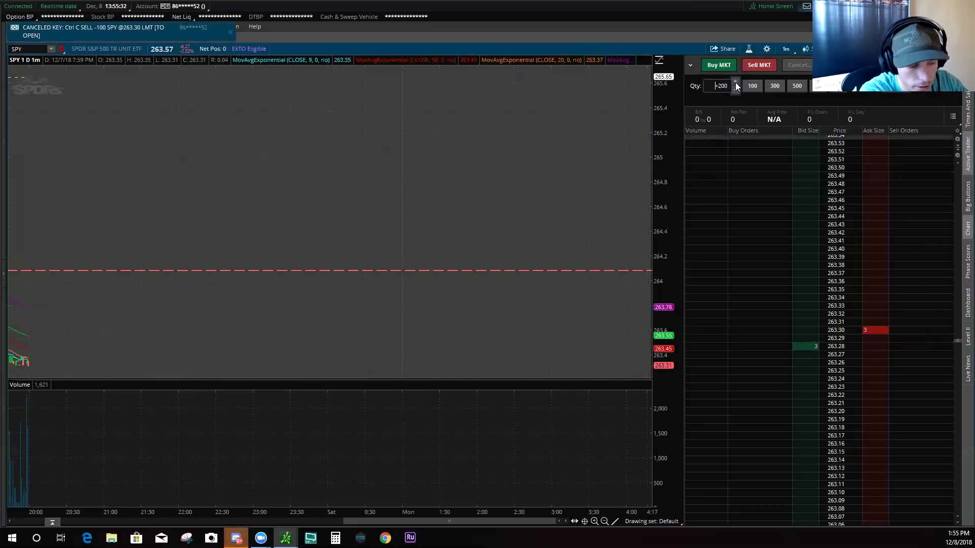
pyautogui.hotkey('ctrl', 'b')
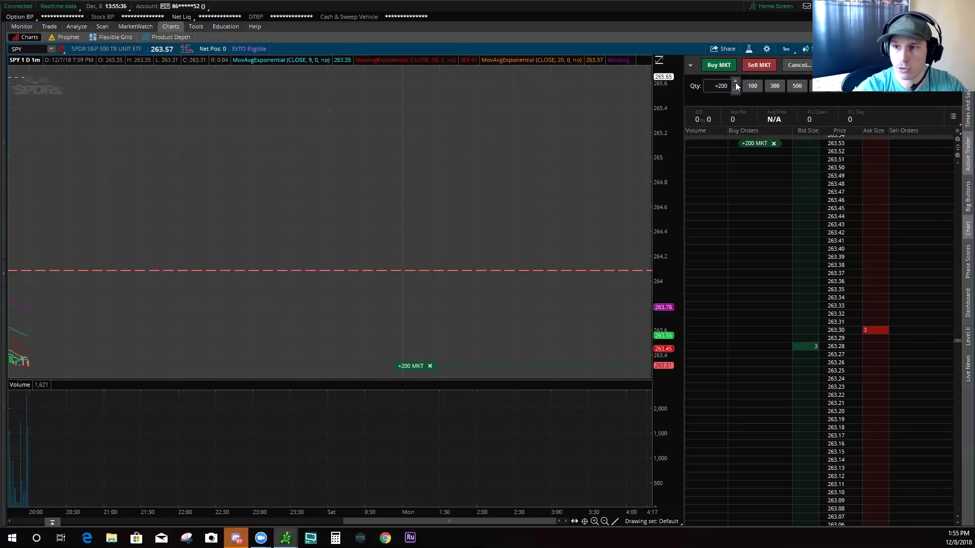
pyautogui.click(774, 143)
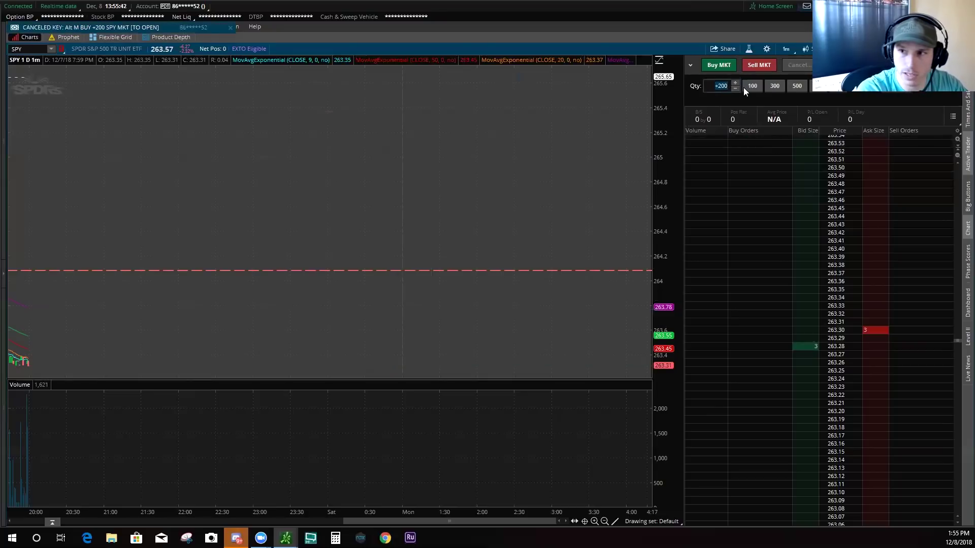
pyautogui.write('00')
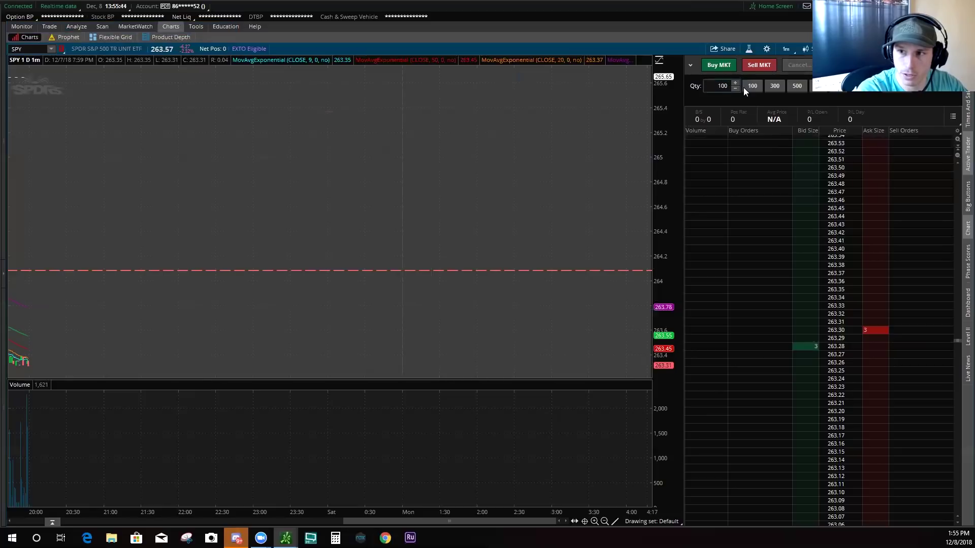
pyautogui.press('BackSpace')
pyautogui.press('BackSpace')
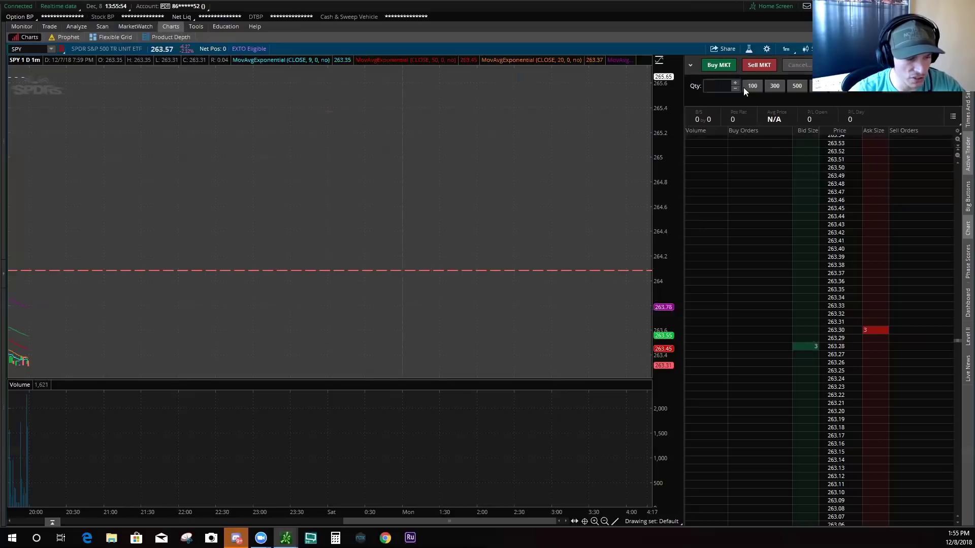
pyautogui.hotkey('alt', 's')
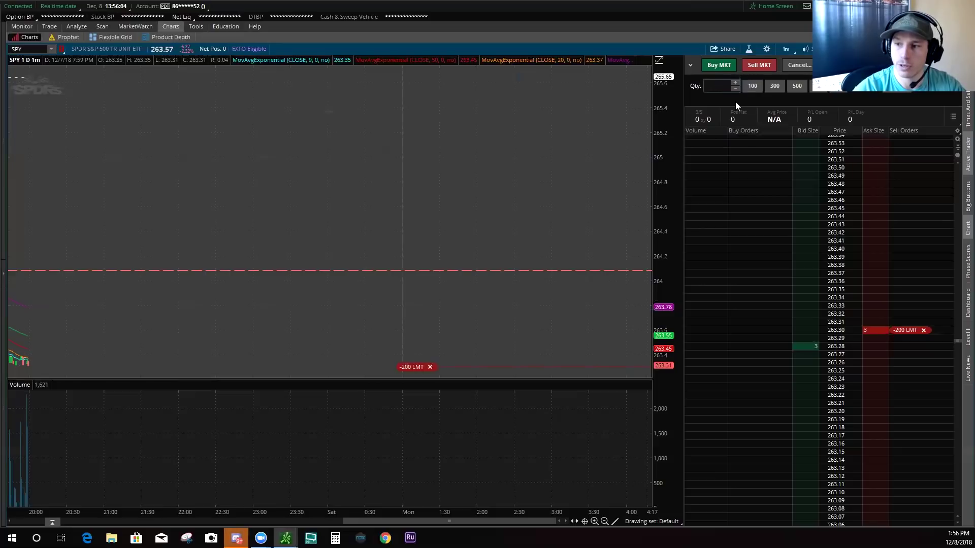
pyautogui.click(924, 330)
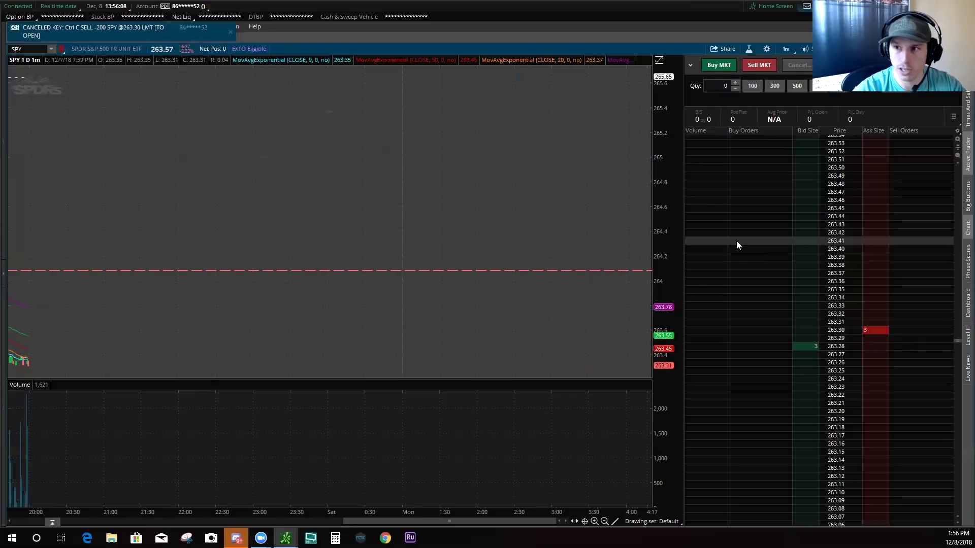
pyautogui.click(230, 31)
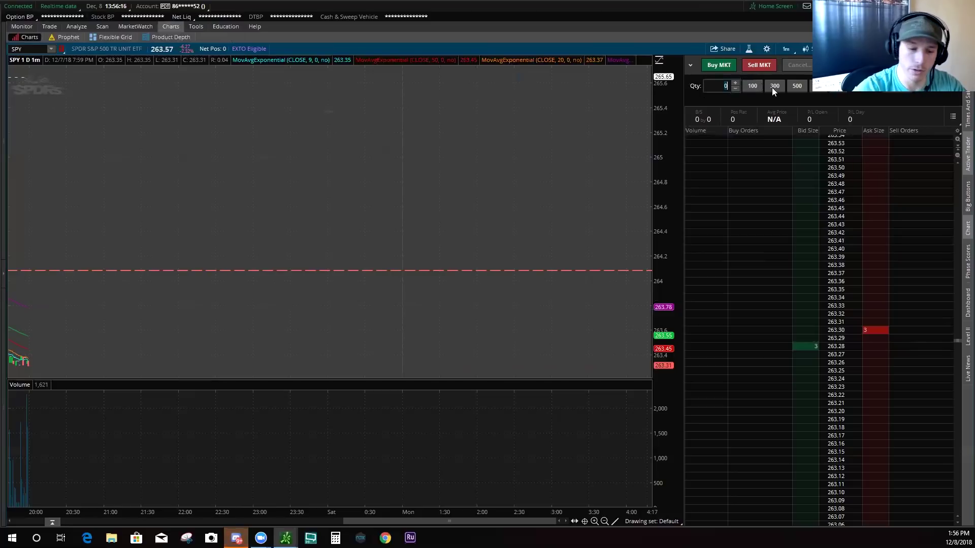
pyautogui.write('200')
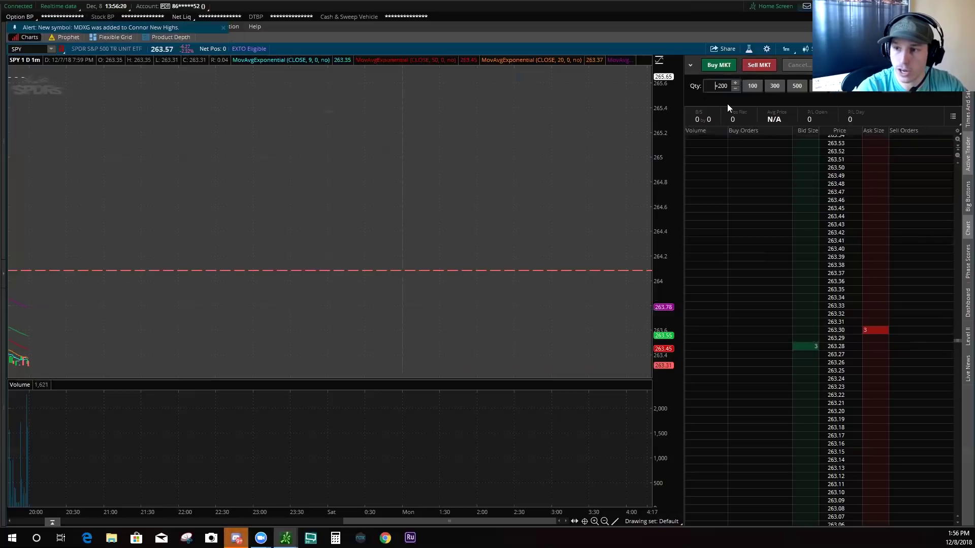
pyautogui.click(736, 86)
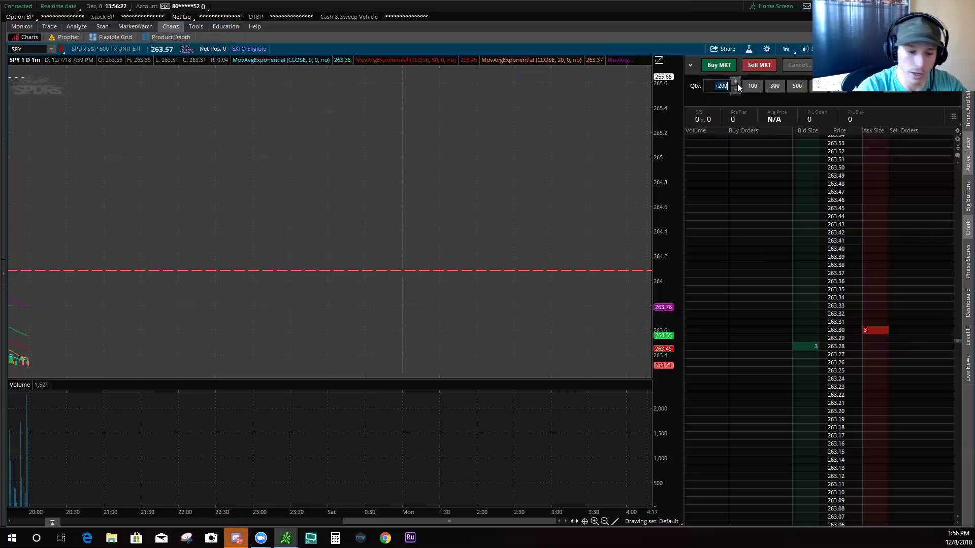
pyautogui.write('100')
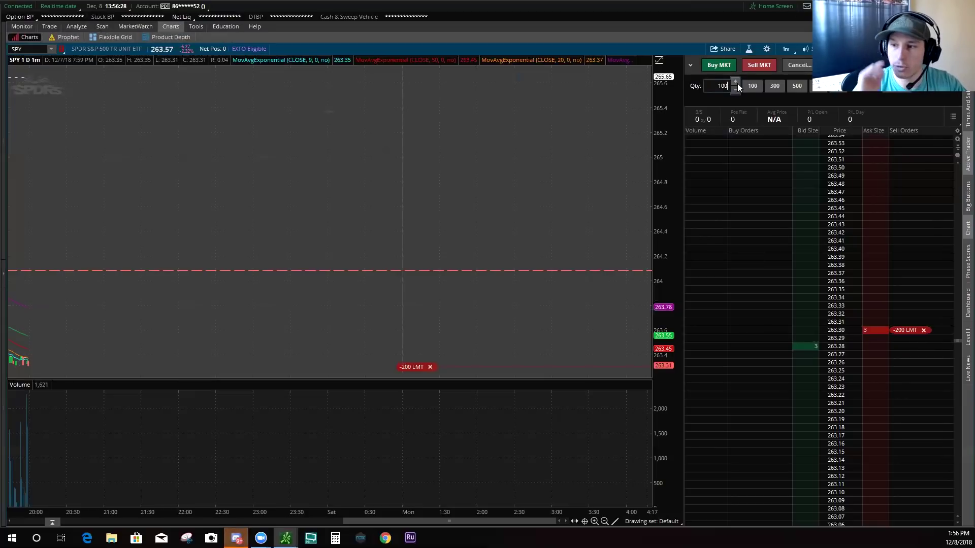
pyautogui.click(924, 330)
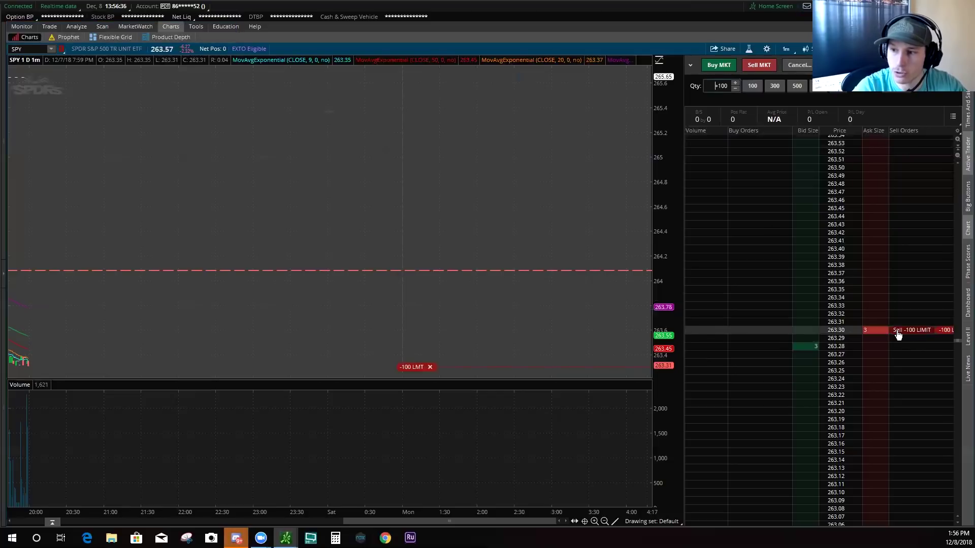
pyautogui.click(924, 331)
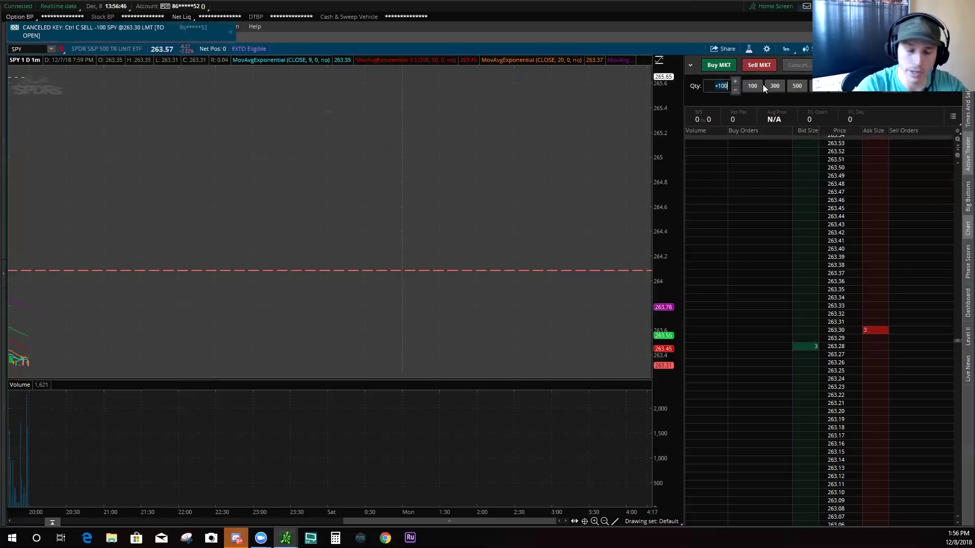
# Set the order quantity to 200, submit and cancel a market buy of SPY by hot key, and reset the quantity to 100.
pyautogui.write('-200')
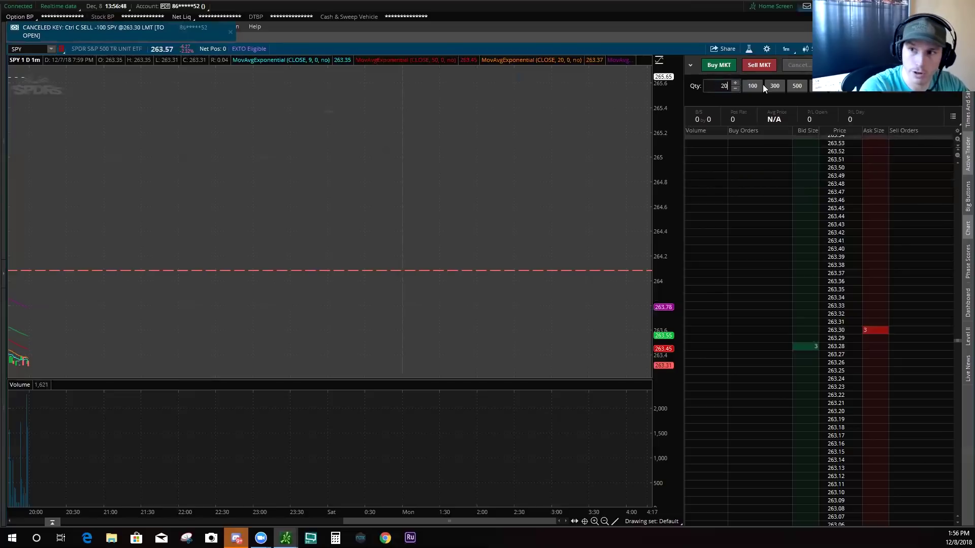
pyautogui.press('Return')
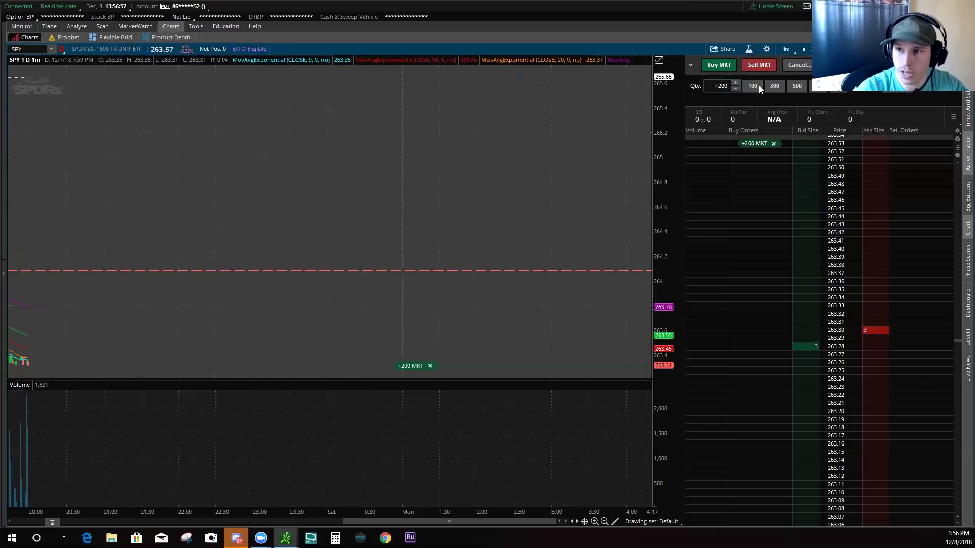
pyautogui.click(773, 143)
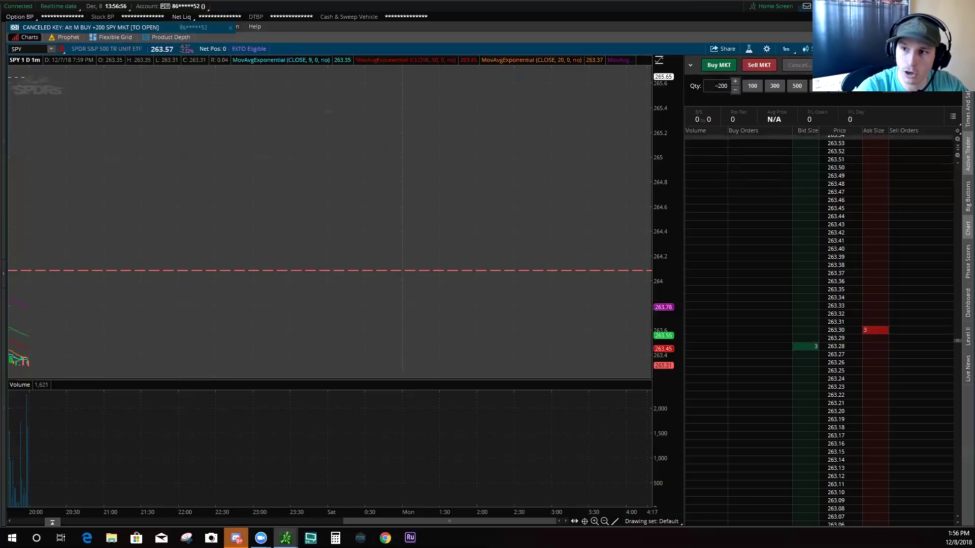
pyautogui.click(721, 85)
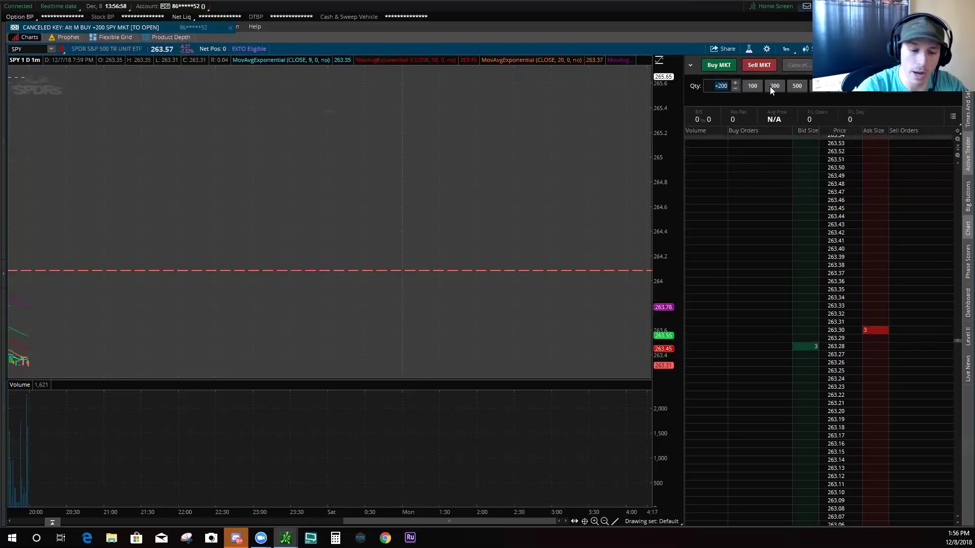
pyautogui.write('100')
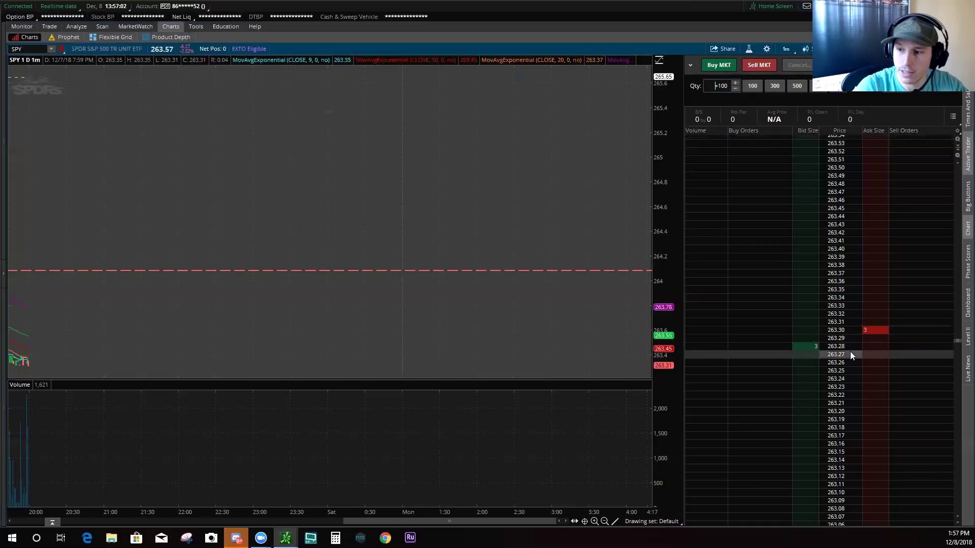
pyautogui.click(759, 65)
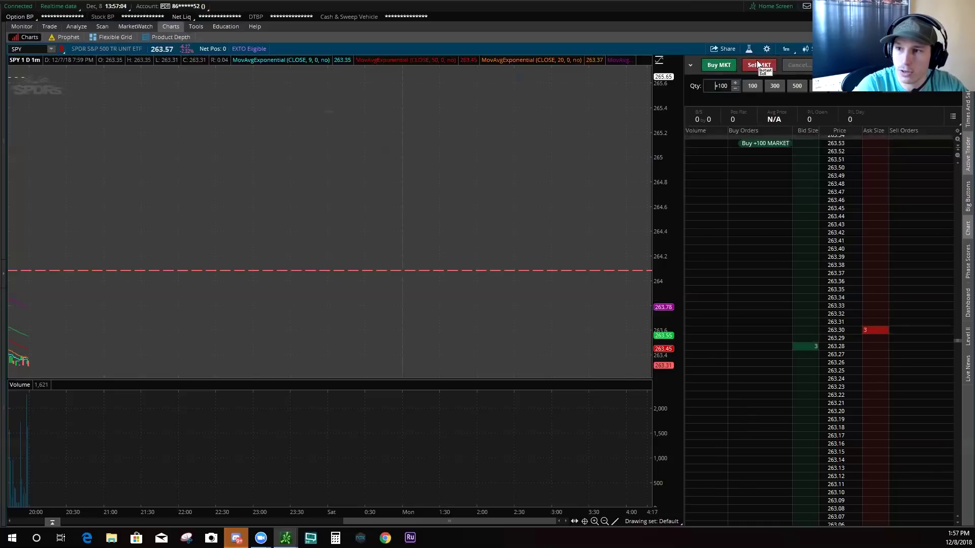
pyautogui.click(796, 69)
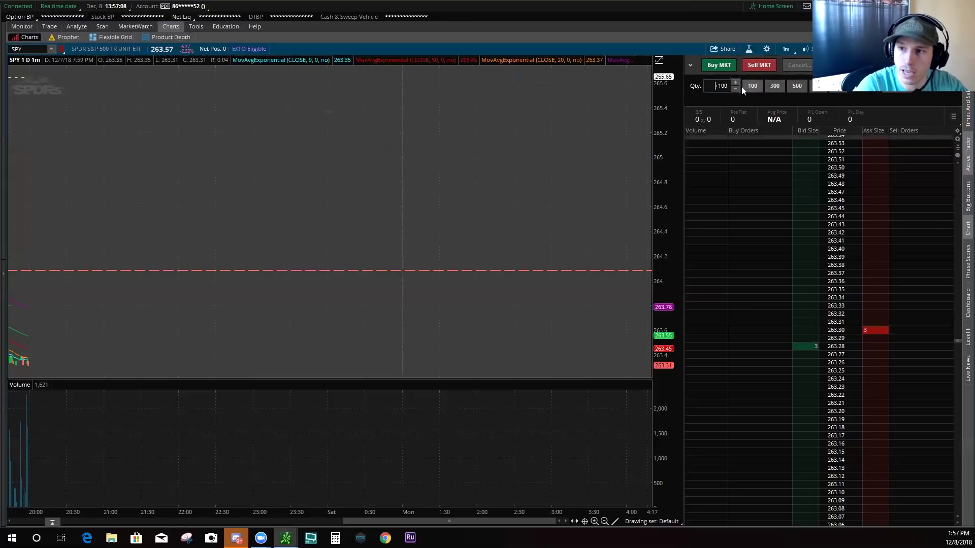
pyautogui.click(734, 89)
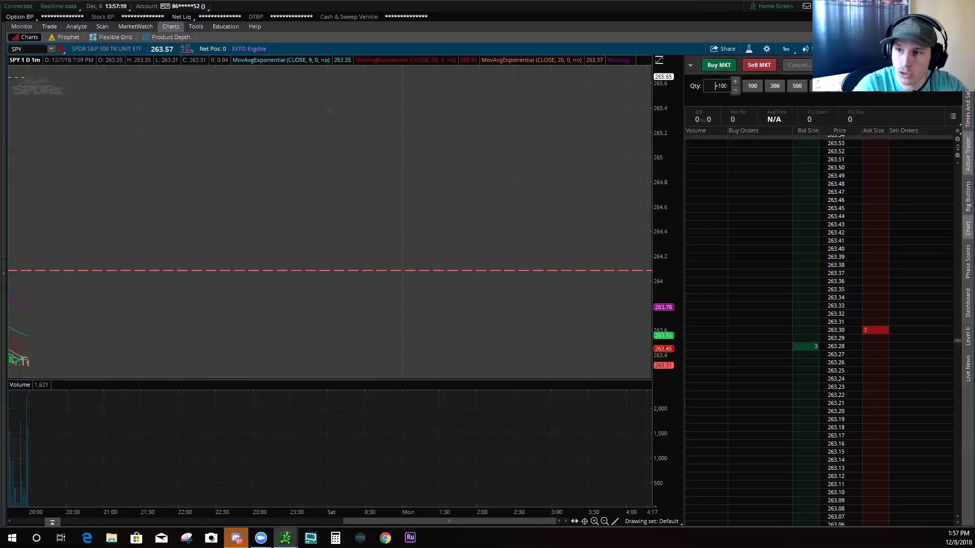
pyautogui.click(759, 67)
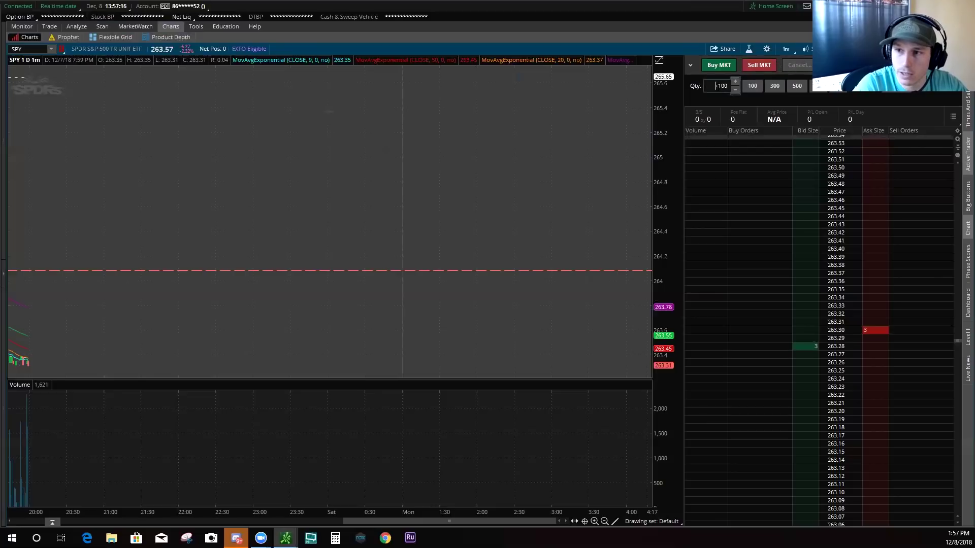
# Load the TRXC symbol in the chart and order ladder.
pyautogui.click(31, 47)
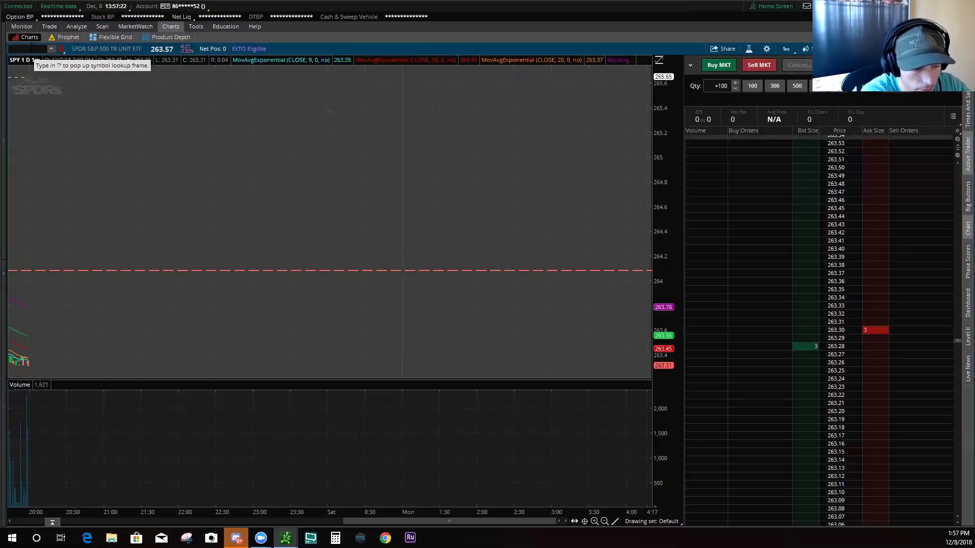
pyautogui.write('TRXC')
pyautogui.press('Return')
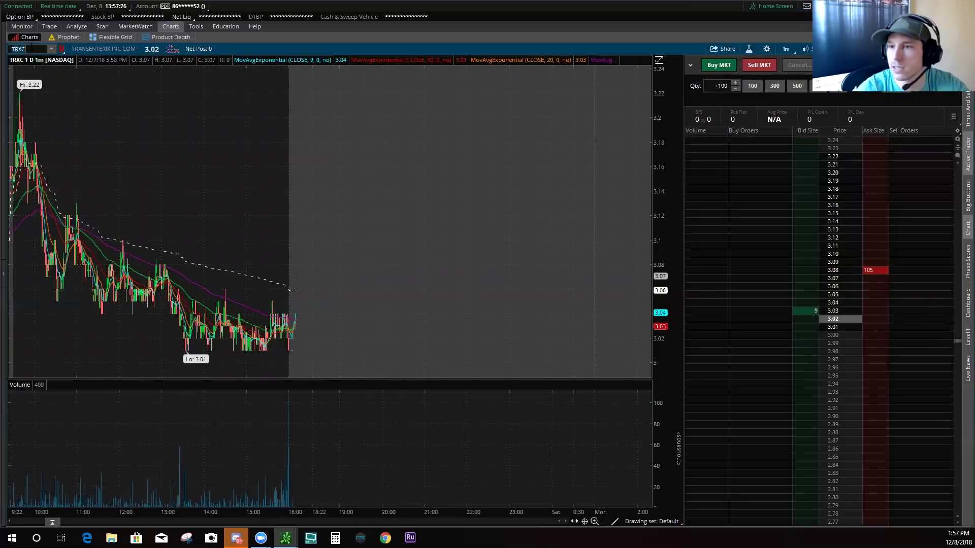
pyautogui.click(752, 86)
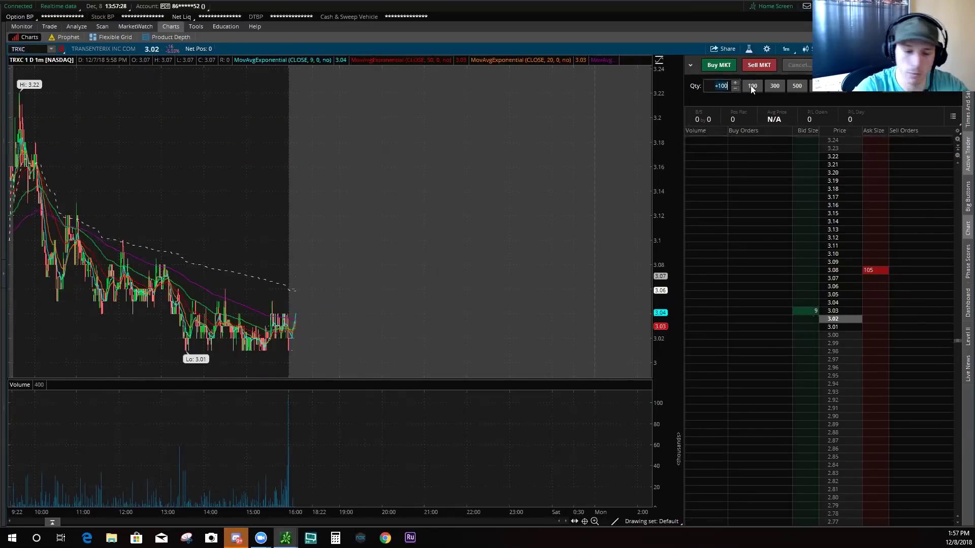
pyautogui.write('15000')
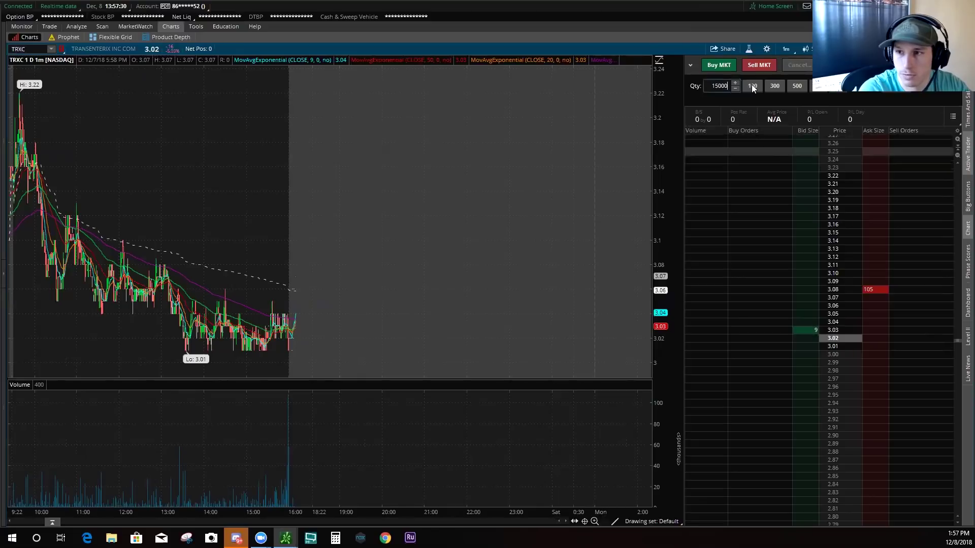
pyautogui.press('Return')
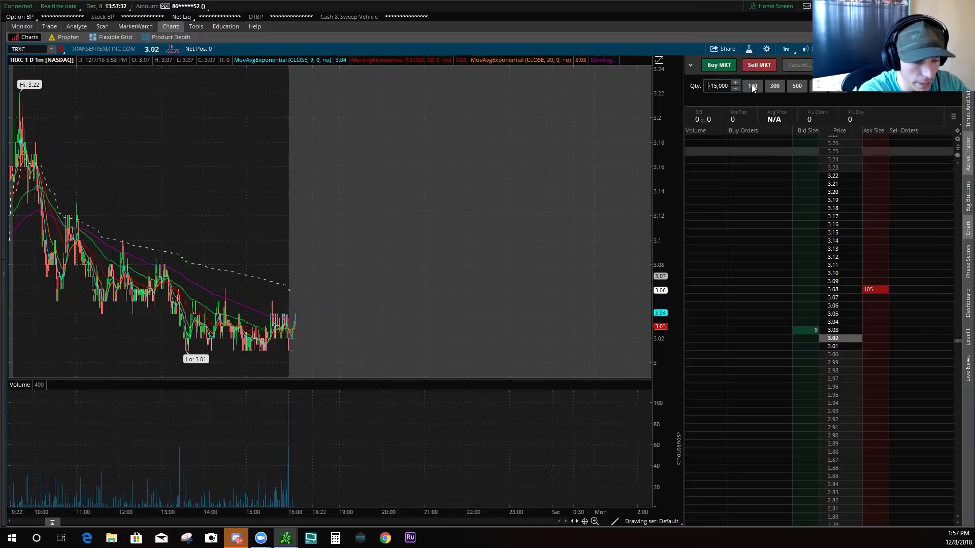
pyautogui.hotkey('shift', 'b')
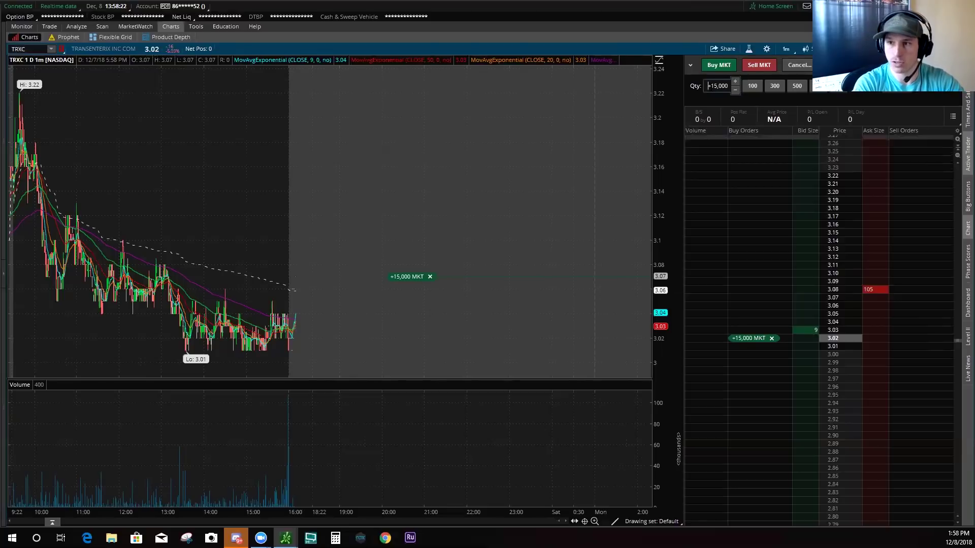
# Clear the order quantity and set it to 5,000 shares.
pyautogui.click(710, 86)
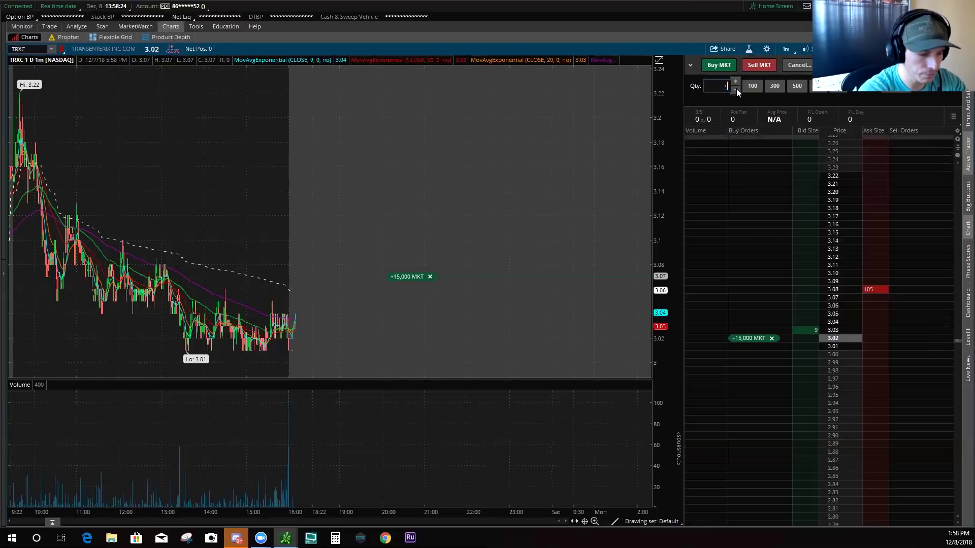
pyautogui.press('BackSpace')
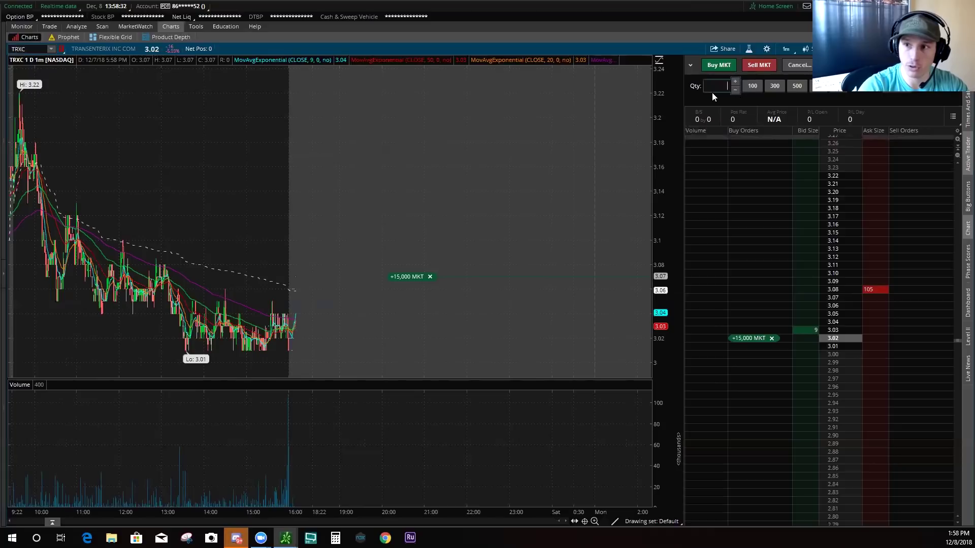
pyautogui.write('5')
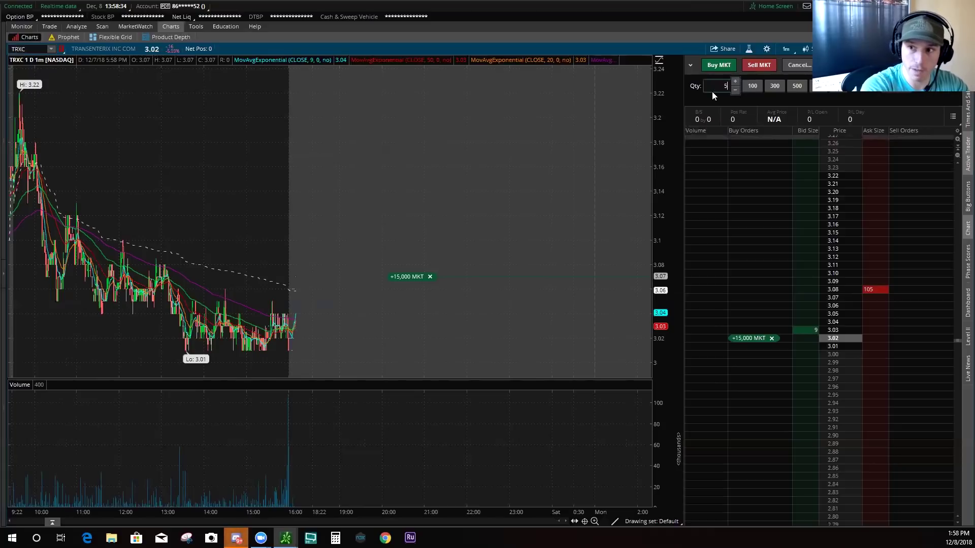
pyautogui.write(',000')
pyautogui.press('Return')
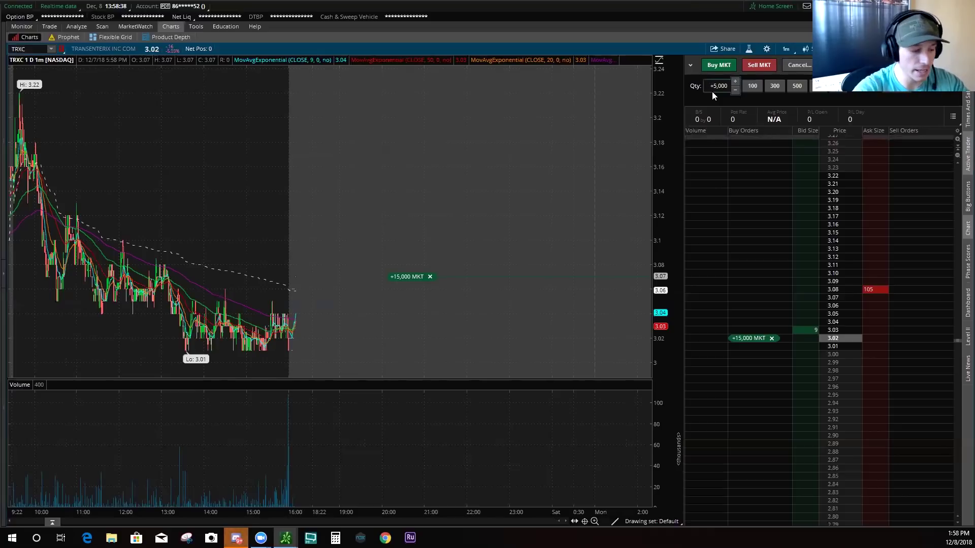
pyautogui.press('alt')
pyautogui.press('alt')
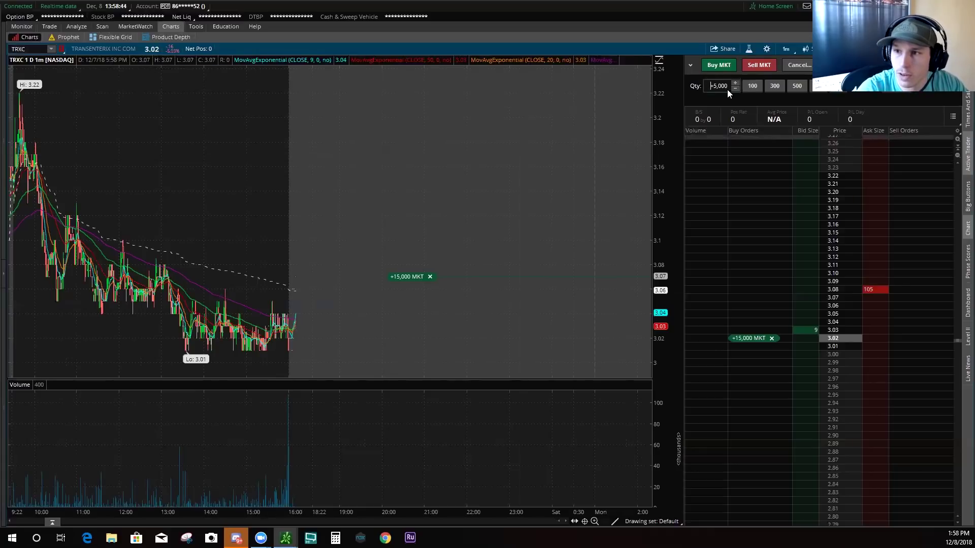
pyautogui.click(429, 277)
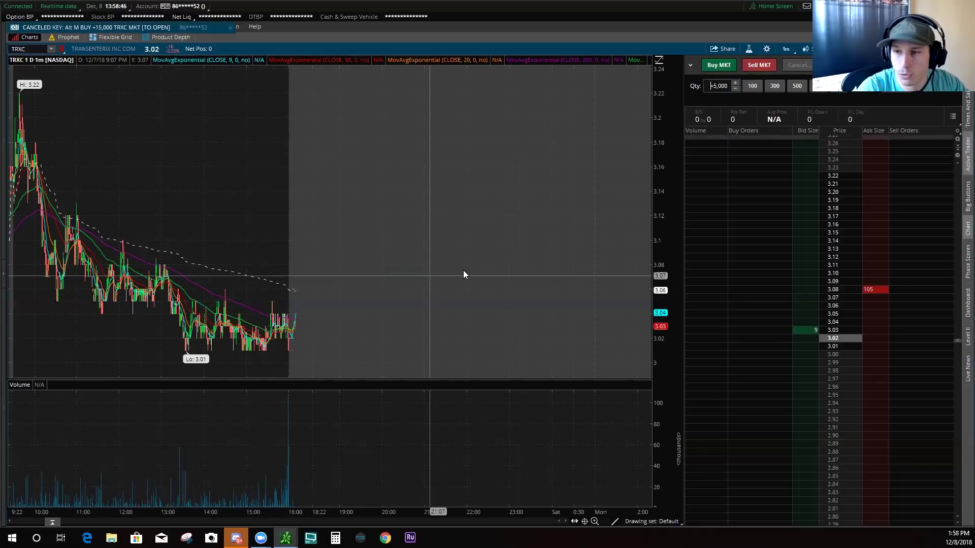
pyautogui.hotkey('alt', 's')
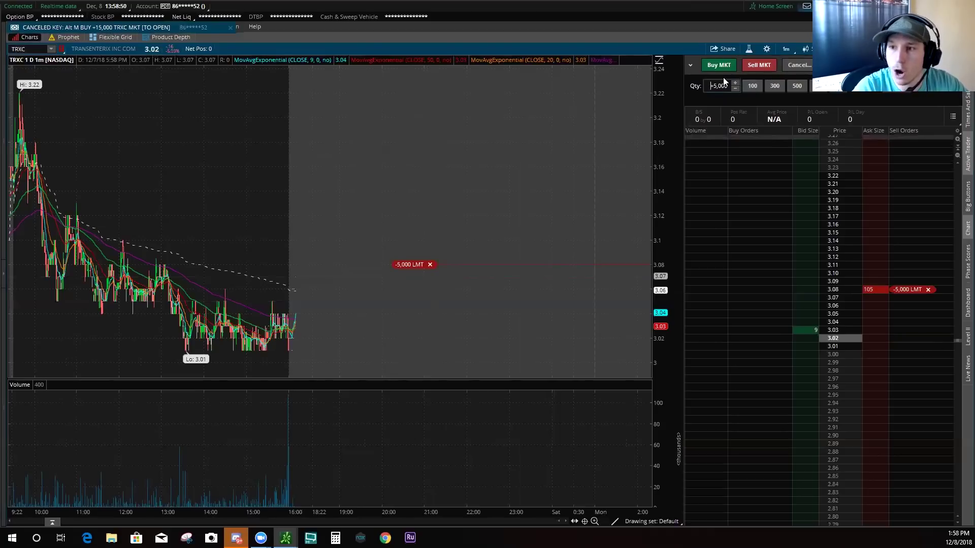
pyautogui.click(430, 264)
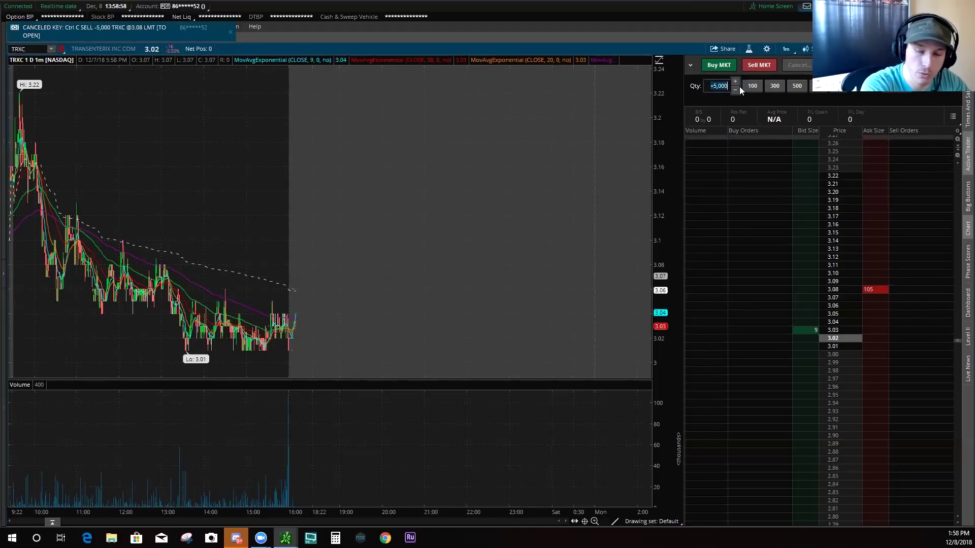
# Set the order quantity to 15,000, submit a market buy of TRXC by hot key, and clear the quantity.
pyautogui.write('15,0')
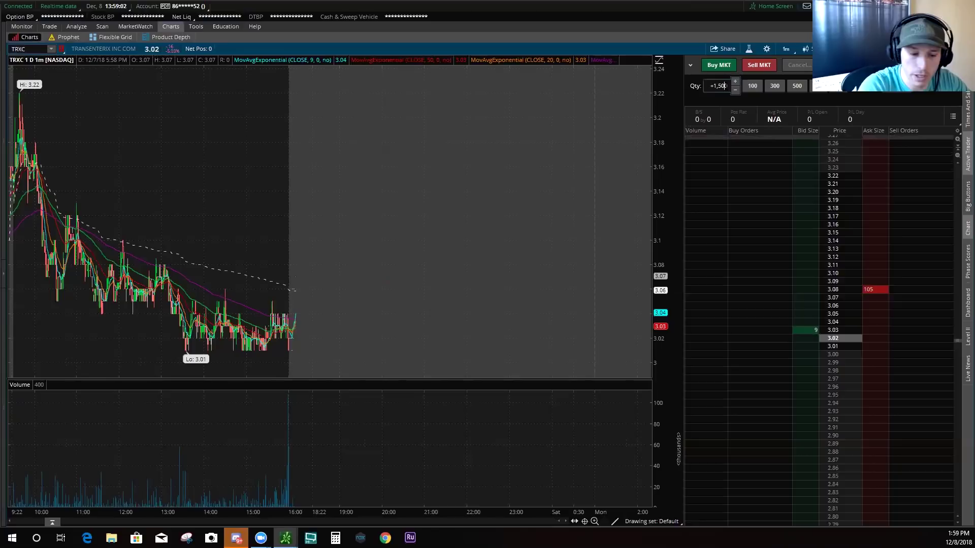
pyautogui.write('0')
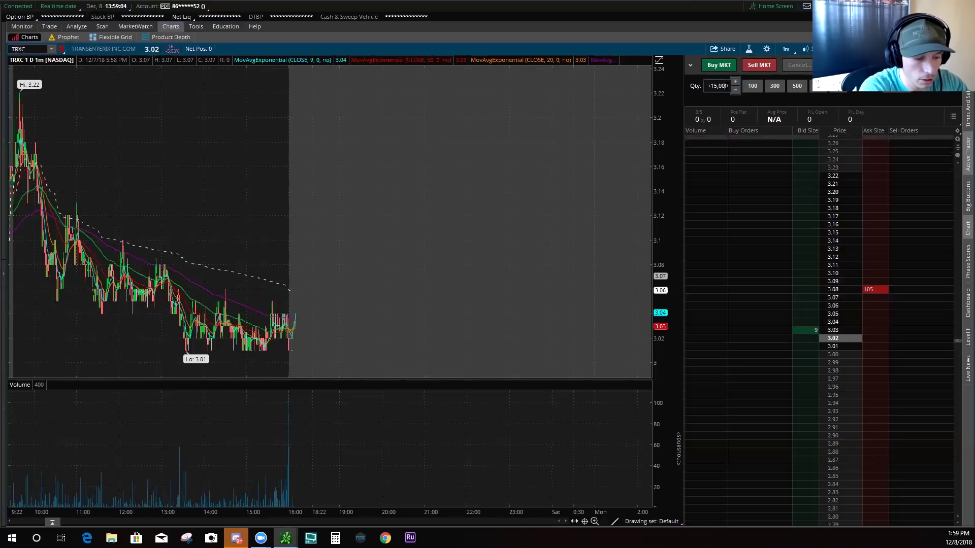
pyautogui.click(719, 65)
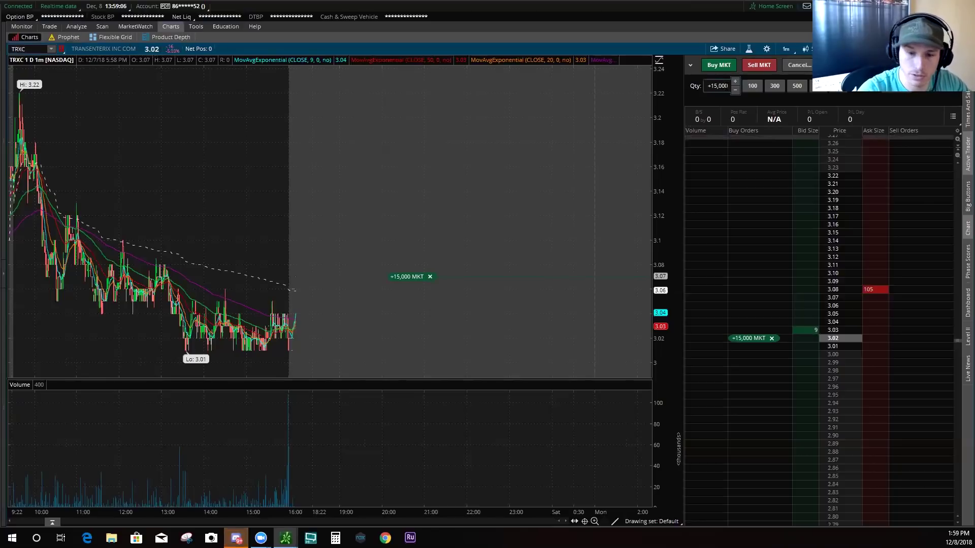
pyautogui.press('BackSpace')
pyautogui.press('BackSpace')
pyautogui.press('BackSpace')
pyautogui.press('BackSpace')
pyautogui.press('BackSpace')
pyautogui.press('BackSpace')
pyautogui.press('BackSpace')
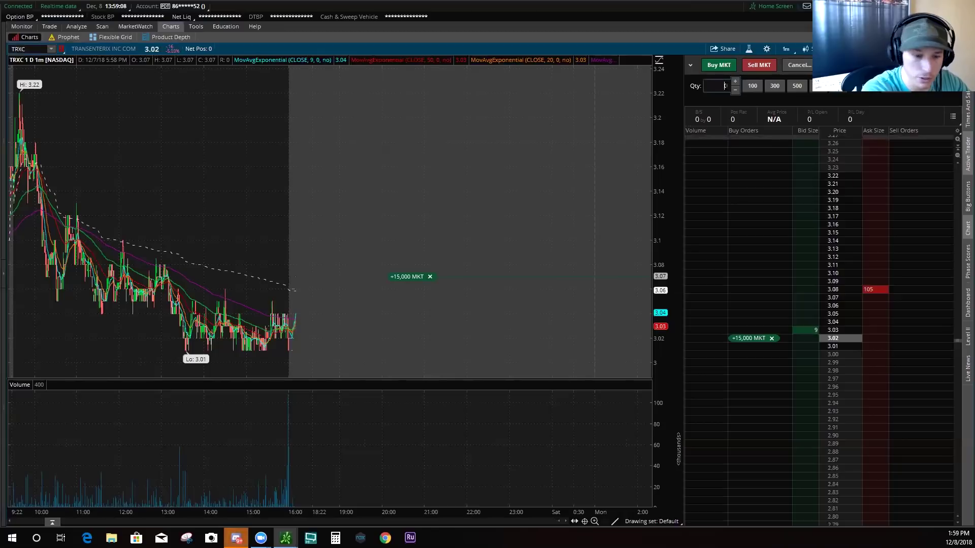
pyautogui.click(633, 115)
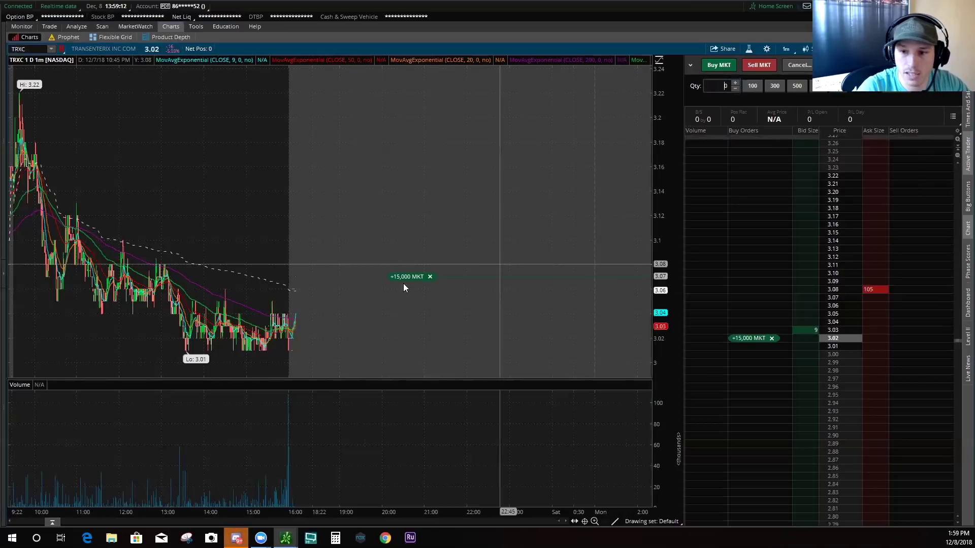
pyautogui.click(430, 277)
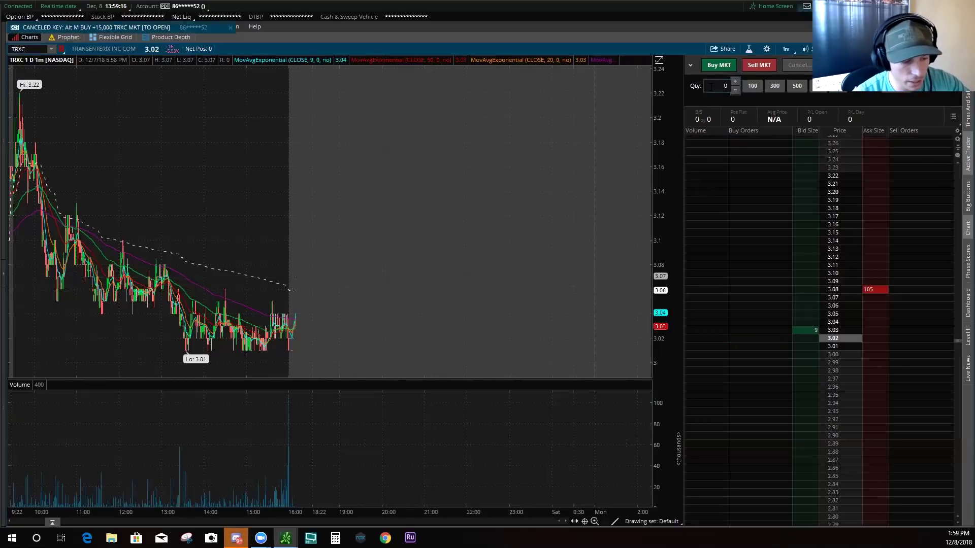
pyautogui.hotkey('ctrl', 'c')
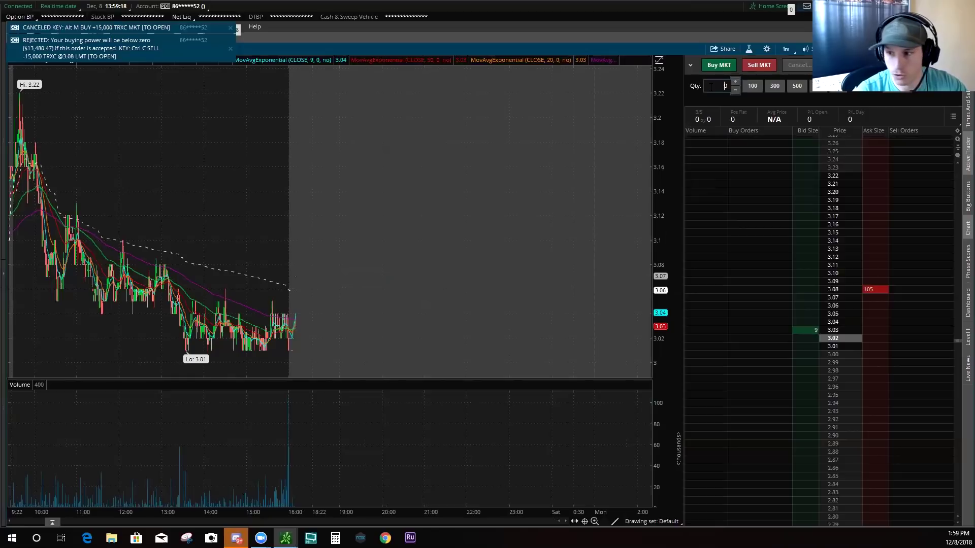
pyautogui.hotkey('ctrl', 'c')
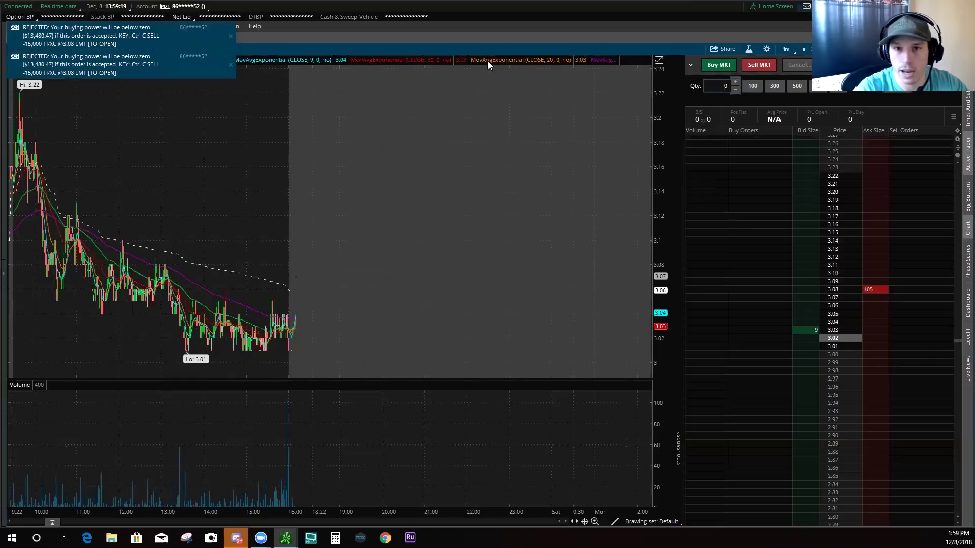
pyautogui.click(230, 34)
pyautogui.write('5,0')
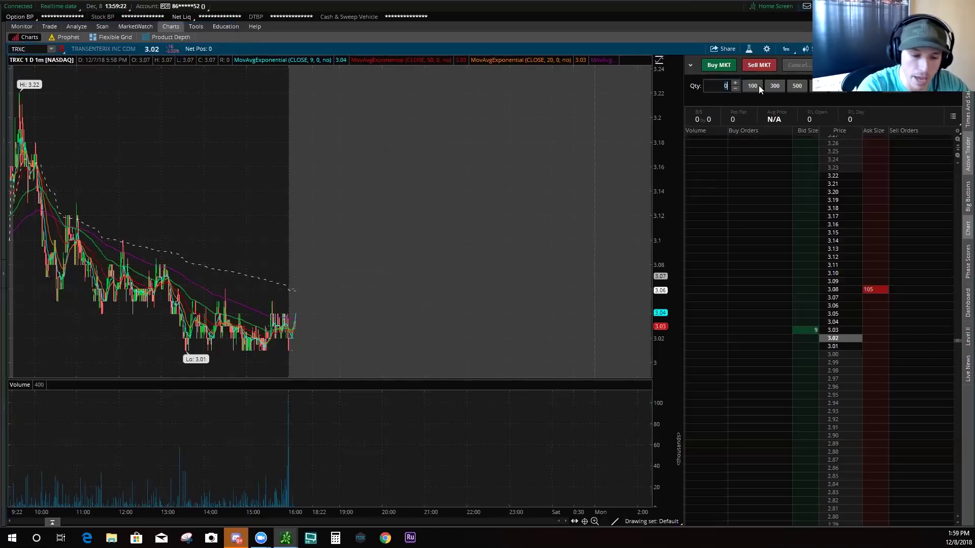
pyautogui.write('00')
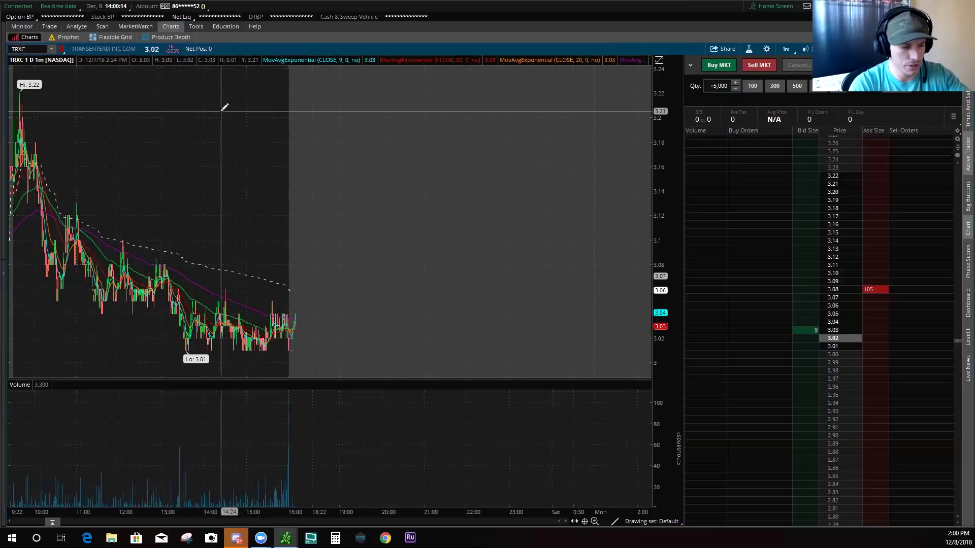
# Show the numbered shortcuts of the main sections and use them to view Monitor, Trade, Analyze, MarketWatch, Charts and Tools in turn.
pyautogui.press('ctrl')
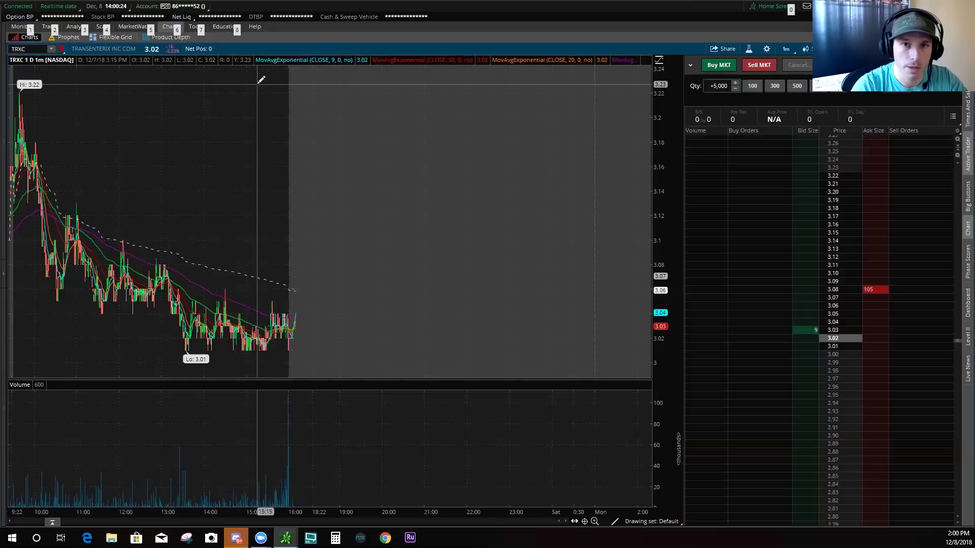
pyautogui.press('Escape')
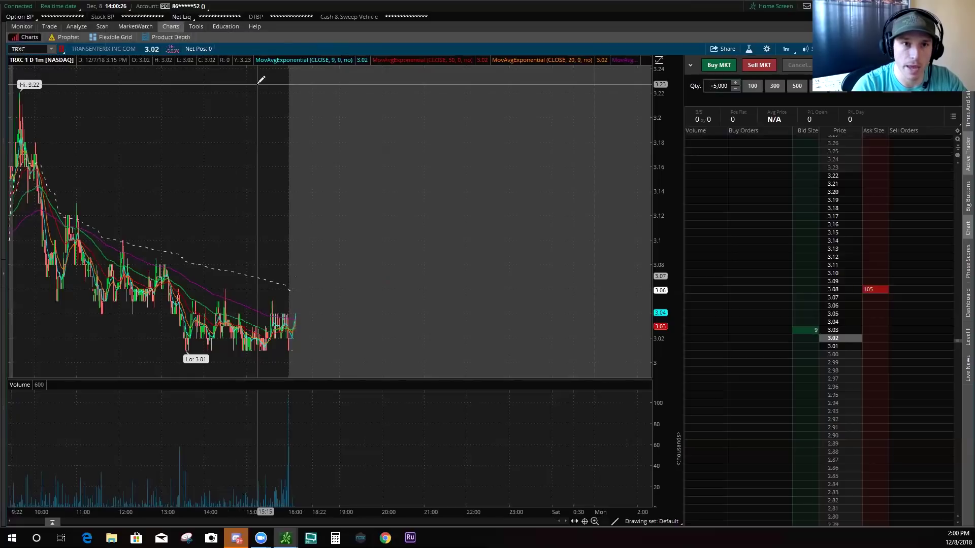
pyautogui.press('alt')
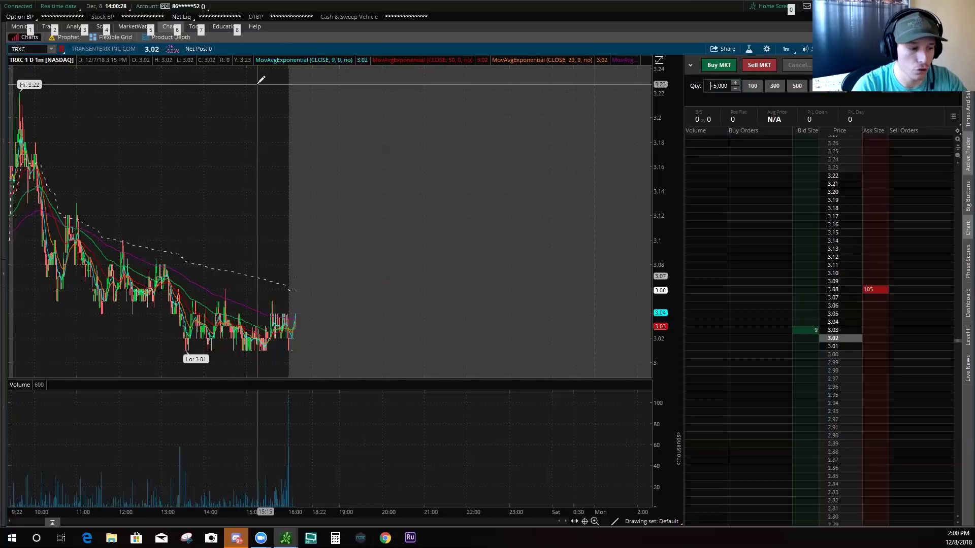
pyautogui.press('1')
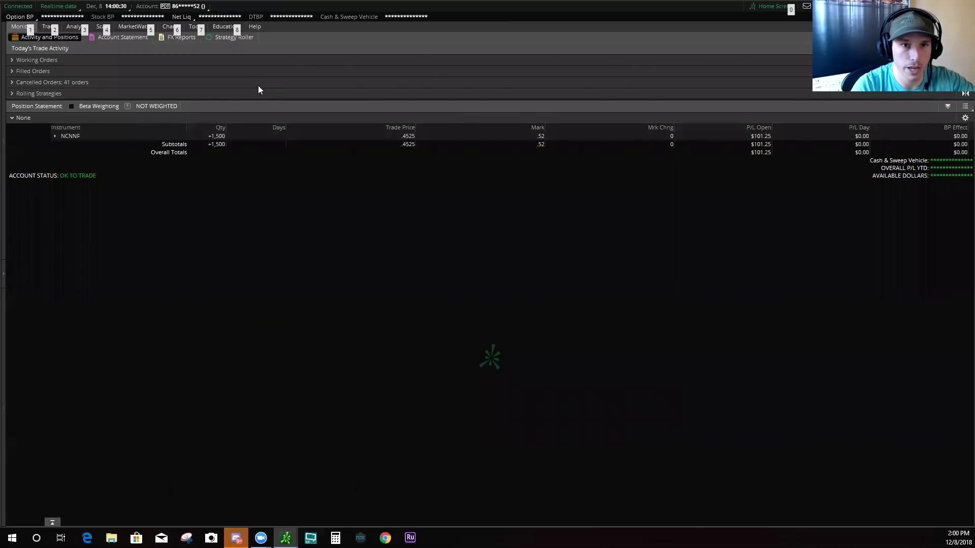
pyautogui.press('2')
pyautogui.press('3')
pyautogui.press('5')
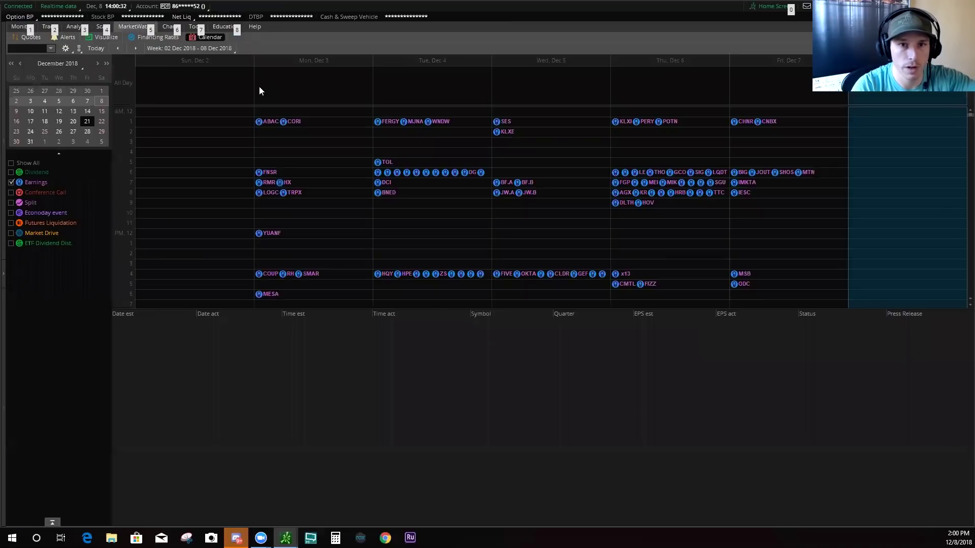
pyautogui.press('6')
pyautogui.press('7')
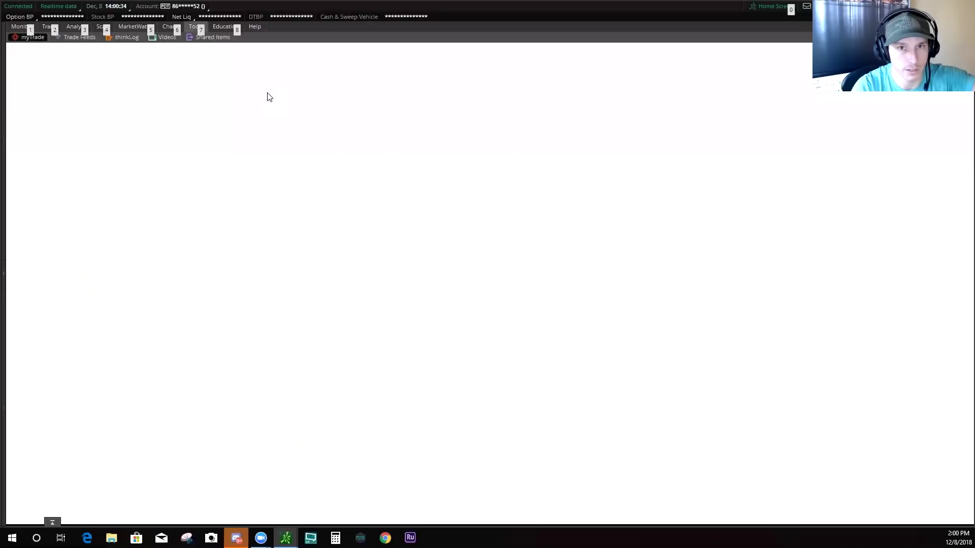
# Go back by number shortcuts through Charts, Scan, Analyze, Trade and Monitor, and return to the TRXC chart.
pyautogui.press('6')
pyautogui.press('4')
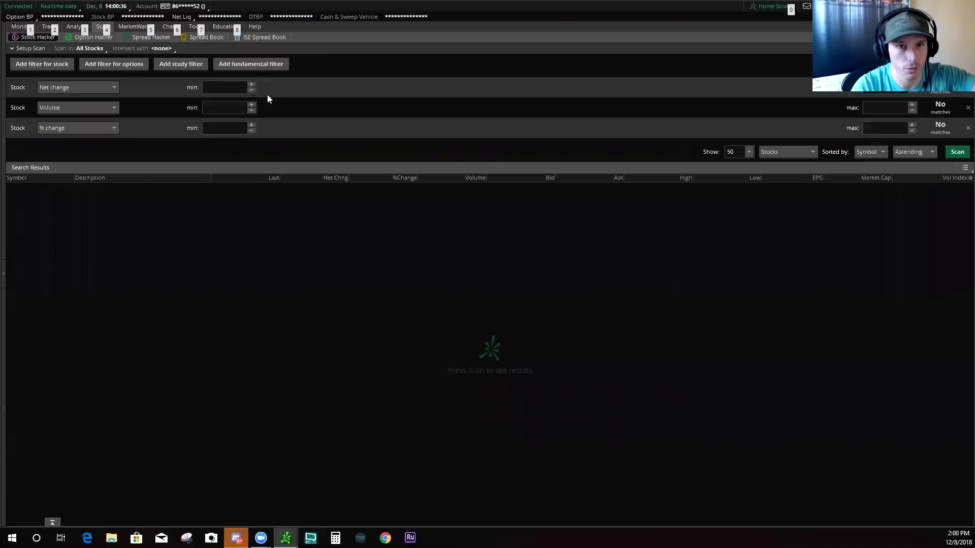
pyautogui.press('3')
pyautogui.press('2')
pyautogui.press('1')
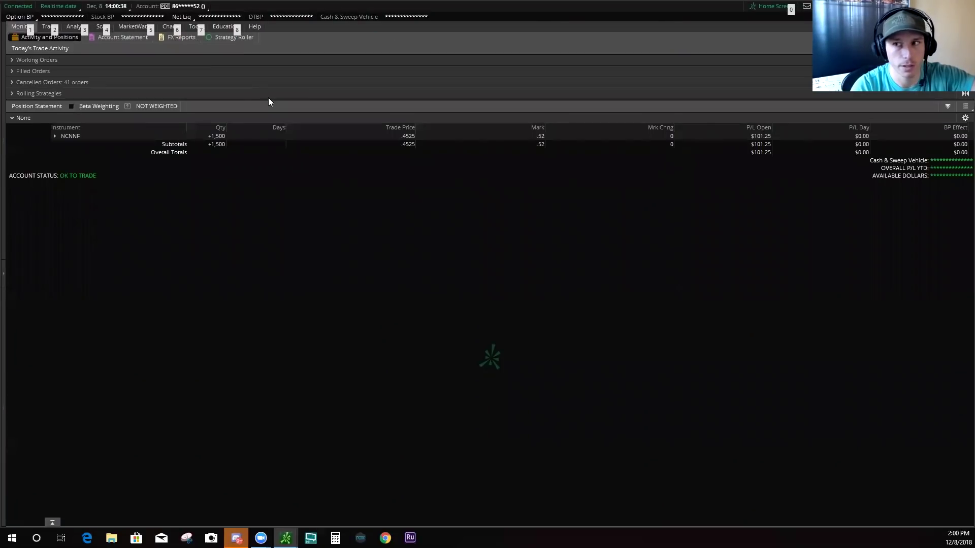
pyautogui.click(171, 26)
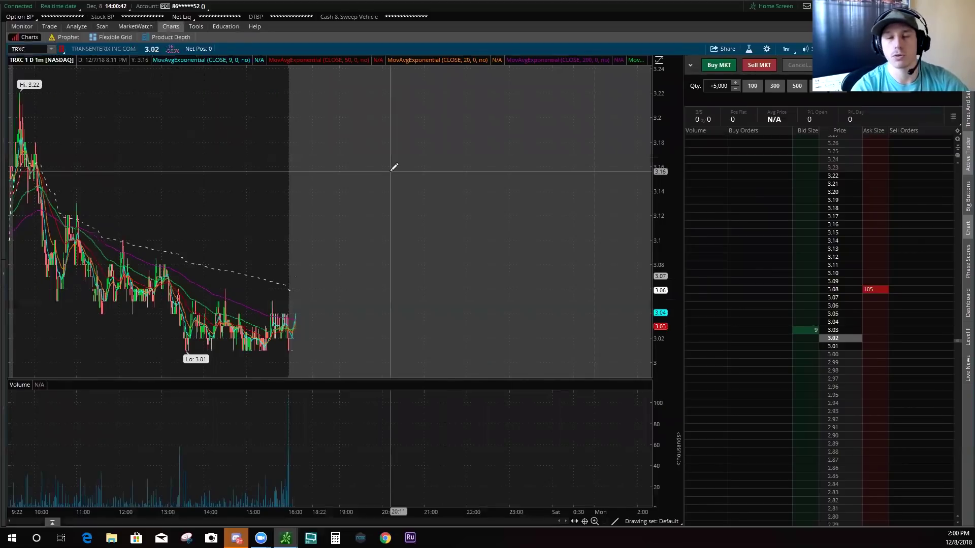